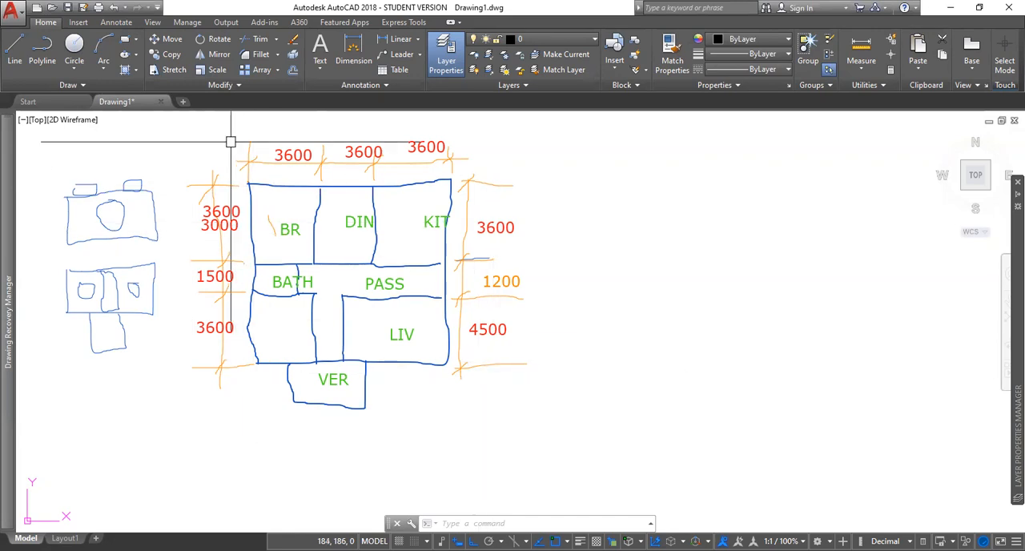
Step: Draw a freehand rectangle with two picked corner points in the empty area beside the sketched floor plan
click(584, 381)
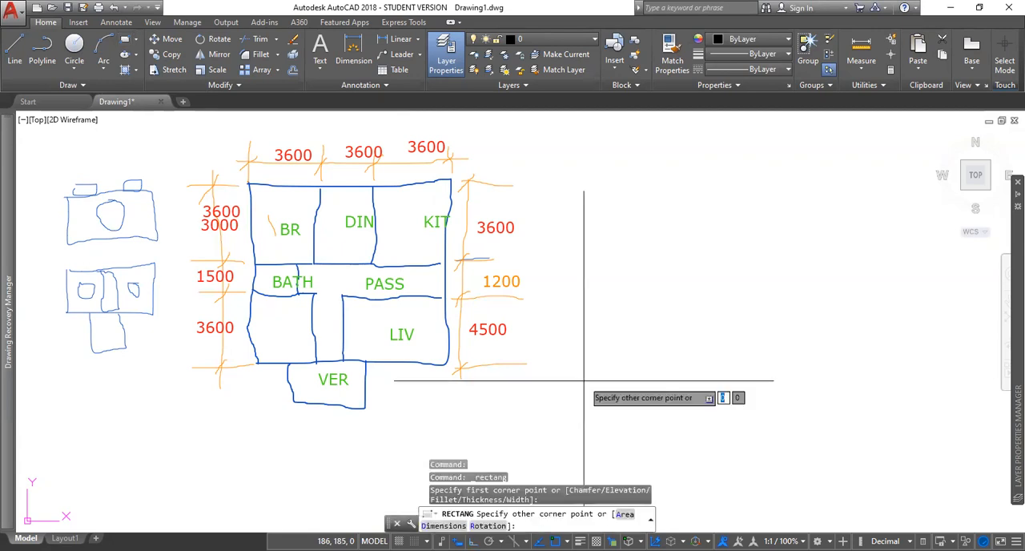
key(Escape)
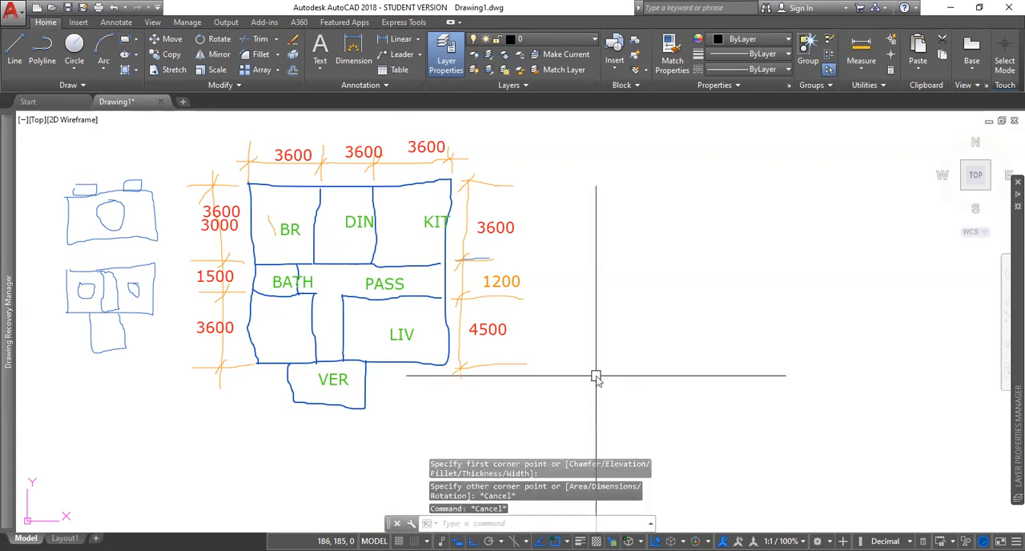
text(REC)
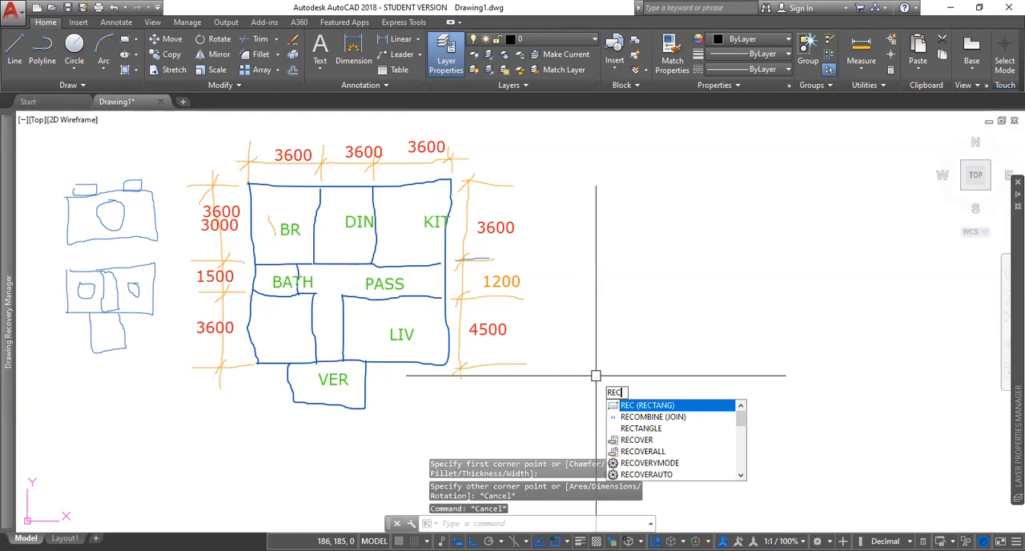
key(Return)
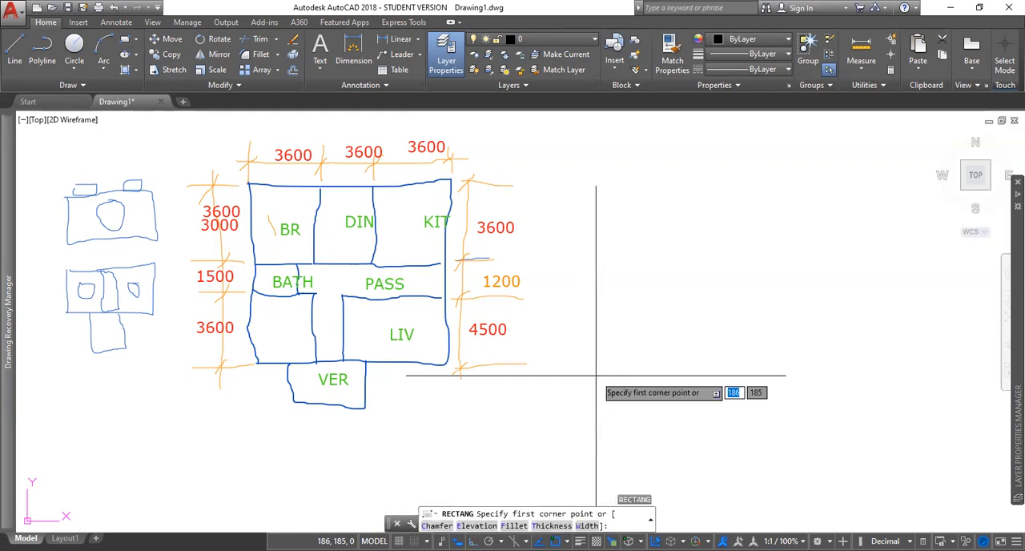
click(631, 346)
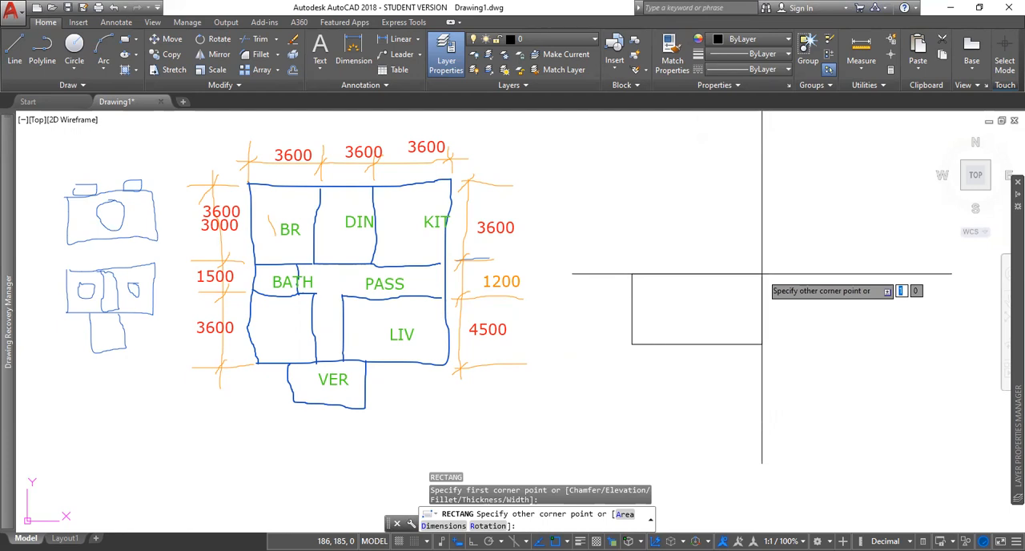
click(791, 243)
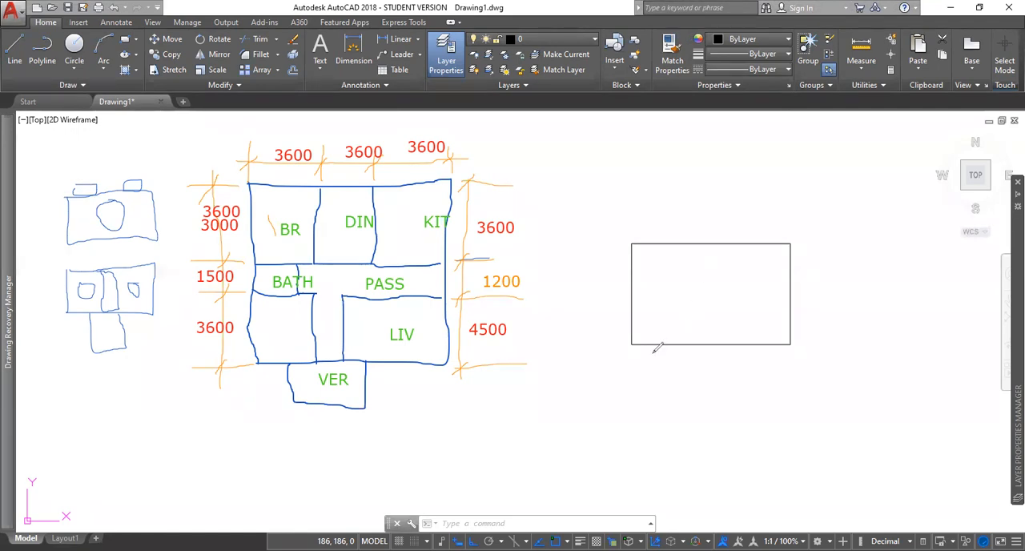
Step: Sketch freehand dimension marks for the width and height beneath and beside the rectangle
drag(633, 358, 633, 400)
drag(793, 353, 793, 396)
drag(628, 377, 791, 371)
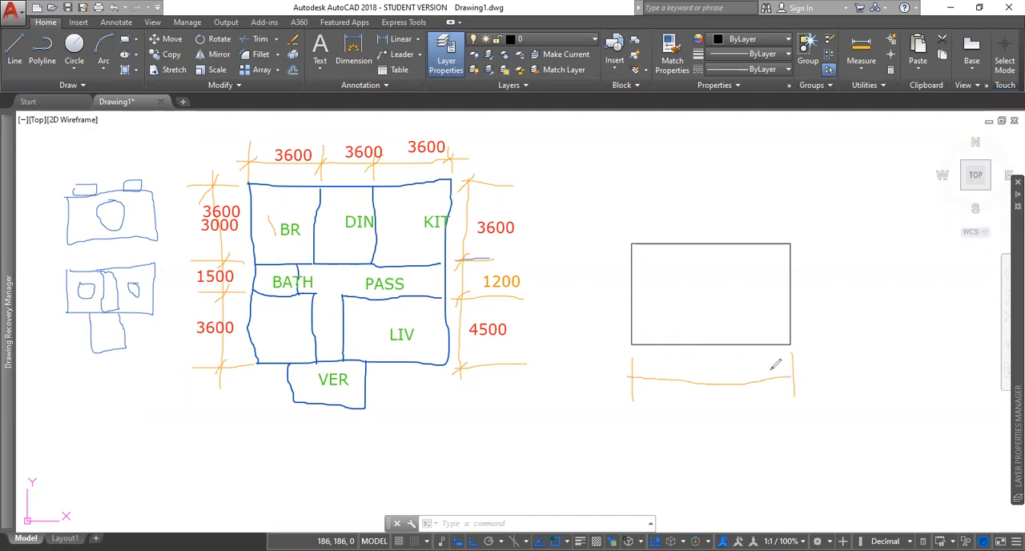
drag(798, 342, 833, 340)
drag(803, 240, 847, 239)
drag(699, 366, 716, 357)
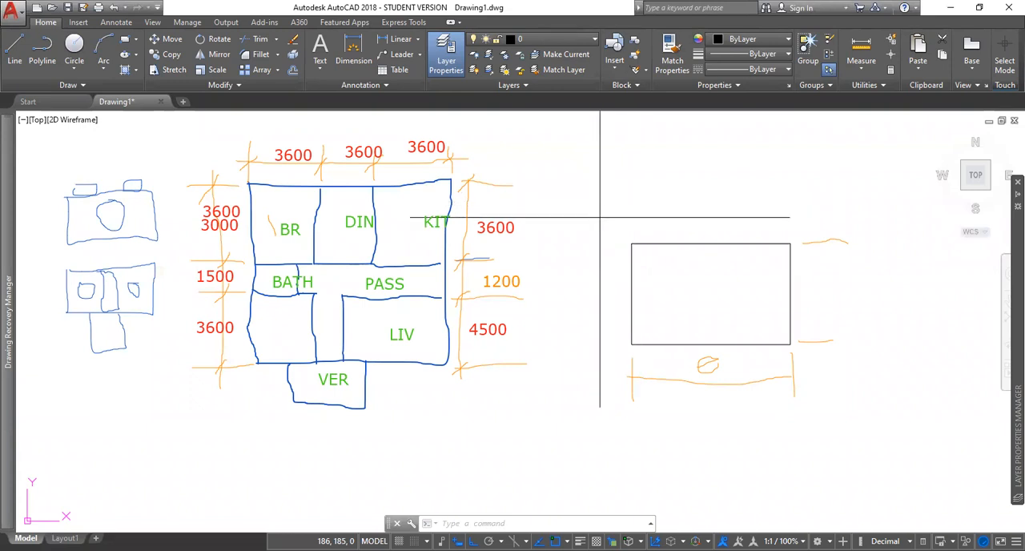
Step: Delete the freehand rectangle and erase the dimension marks sketched around it
drag(600, 217, 870, 400)
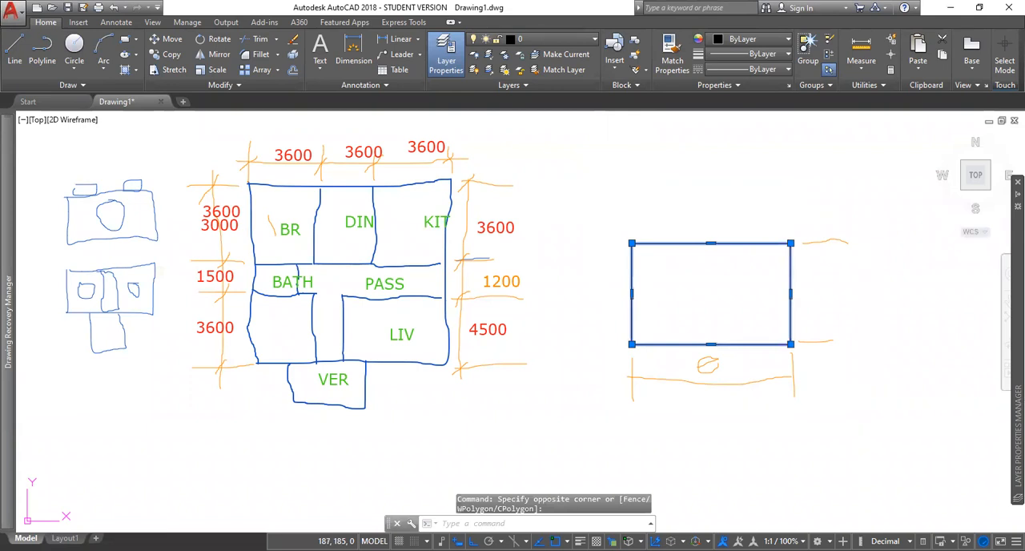
key(Delete)
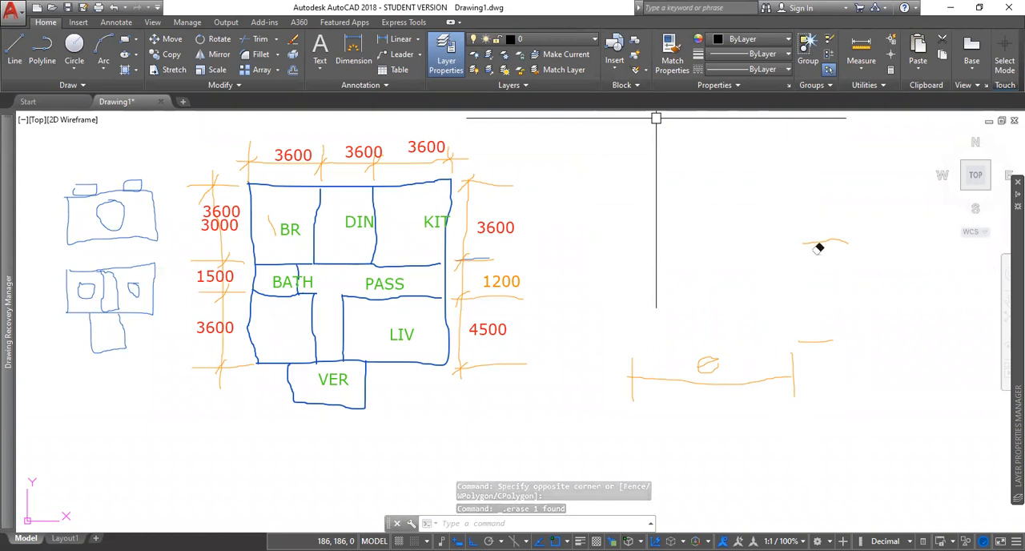
mouse_move(796, 374)
mouse_down()
mouse_move(721, 355)
mouse_move(645, 373)
mouse_move(625, 355)
mouse_up()
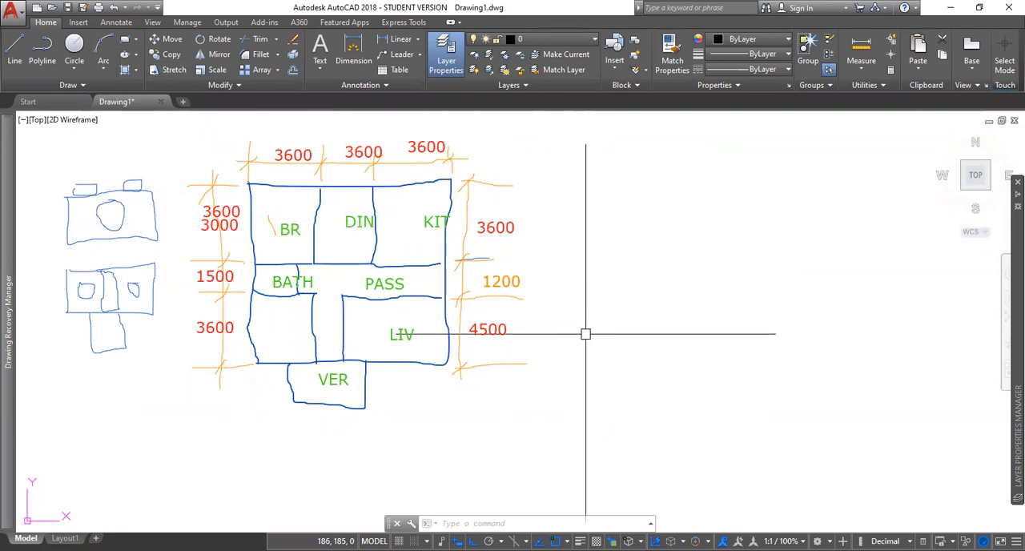
Step: Draw a 3600 by 3600 rectangle from a picked first corner in the empty area beside the sketched plan
text(rec)
key(Return)
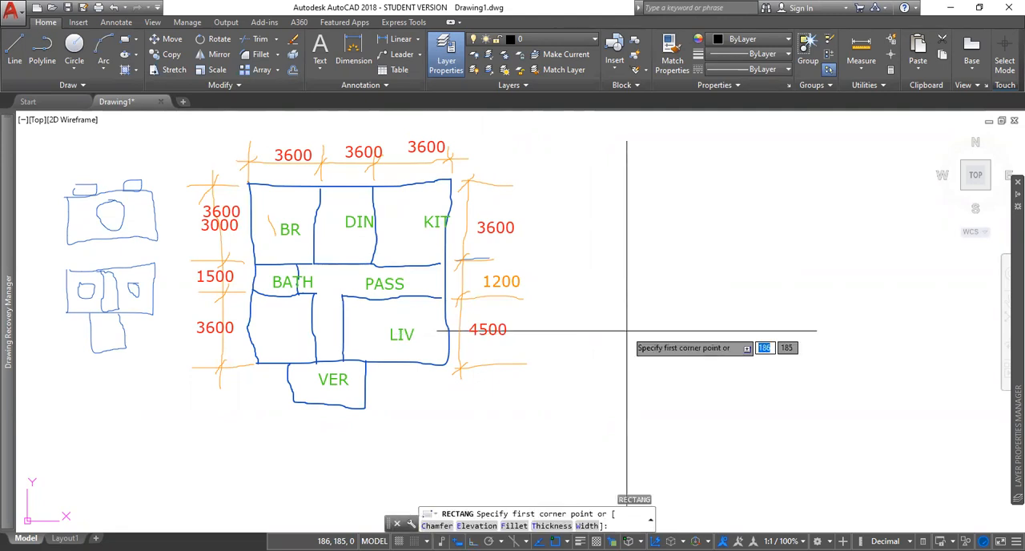
click(607, 242)
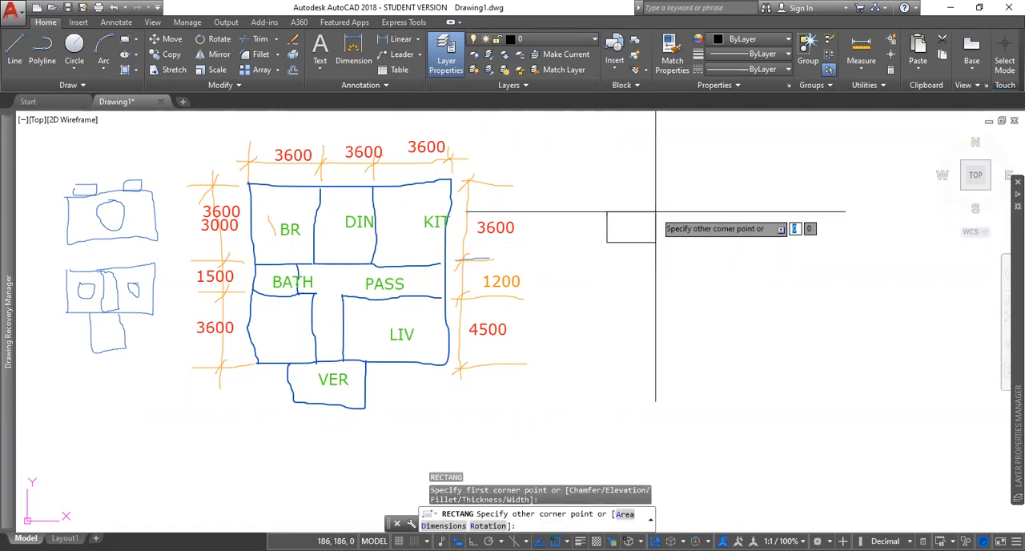
text(3600)
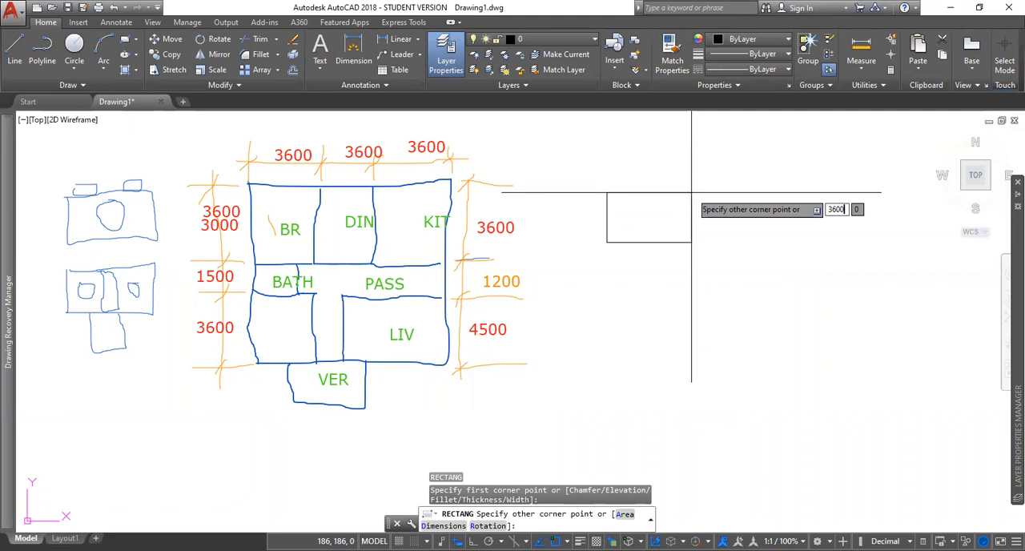
key(Tab)
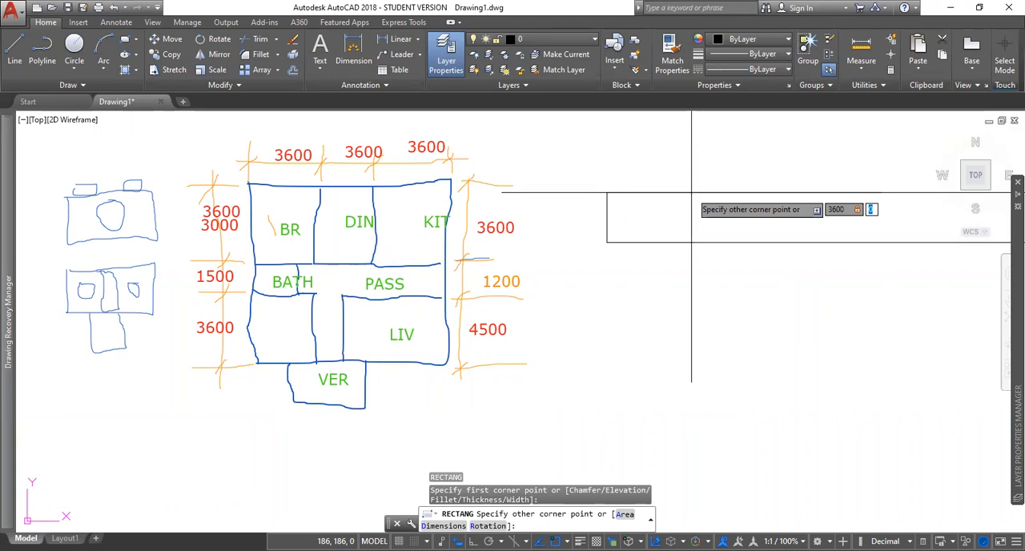
key(Tab)
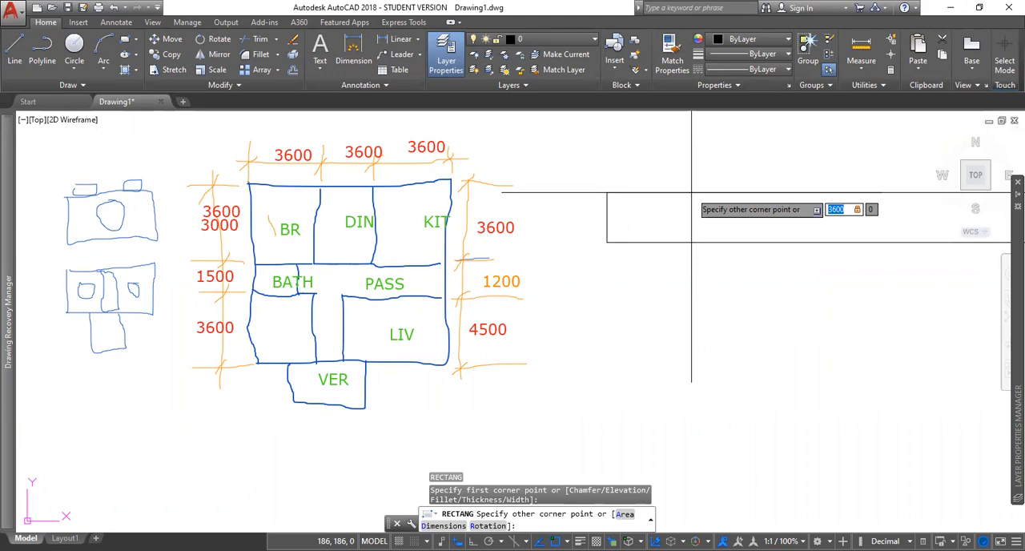
key(Tab)
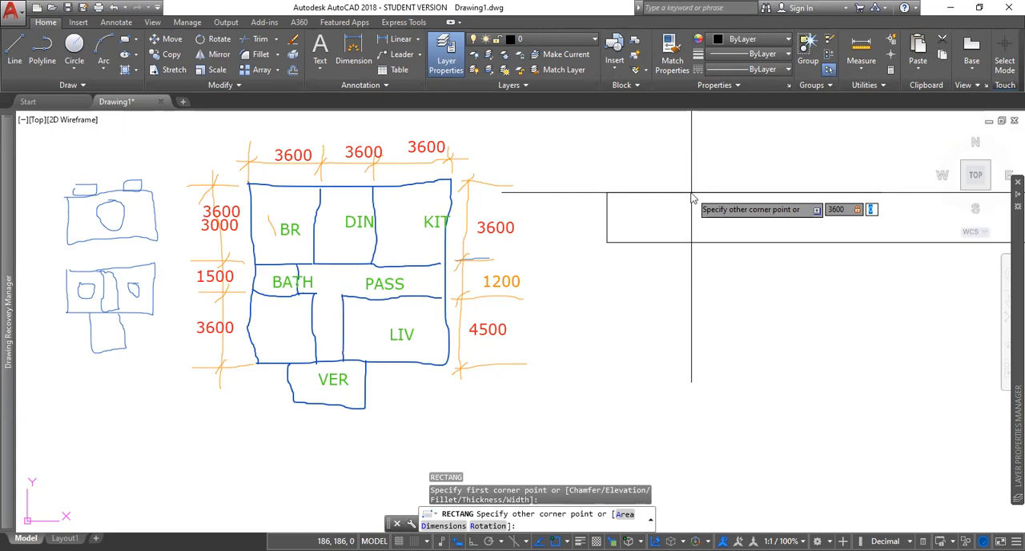
text(3600)
key(Return)
Step: Zoom out and pan to examine the whole 3600 by 3600 square next to the sketched plan
middle_drag(700, 197, 520, 367)
scroll(576, 340, down, 3)
scroll(663, 294, down, 10)
middle_drag(717, 247, 415, 389)
scroll(501, 366, down, 15)
mouse_move(535, 350)
middle_down()
mouse_move(650, 279)
mouse_move(610, 284)
middle_up()
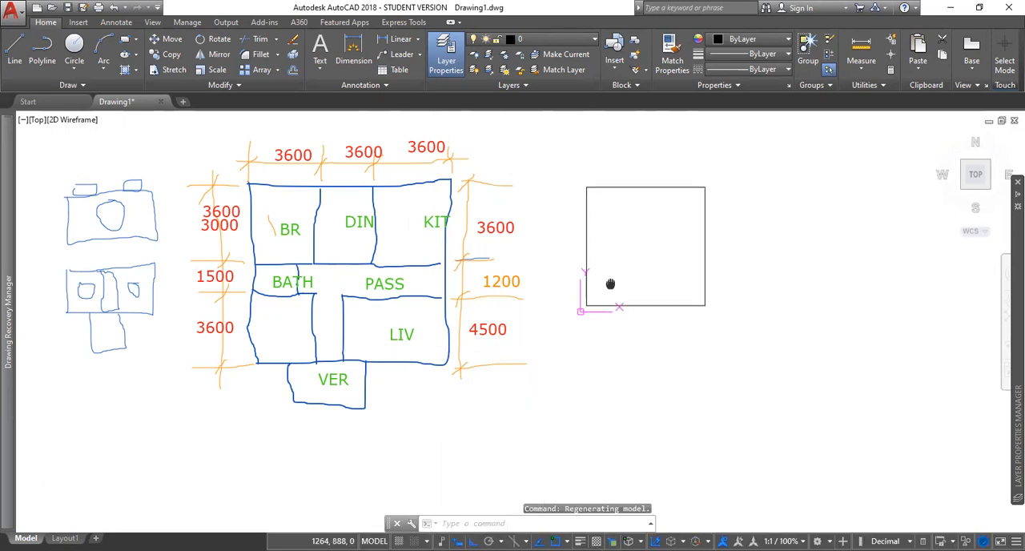
middle_click(611, 283)
middle_click(611, 283)
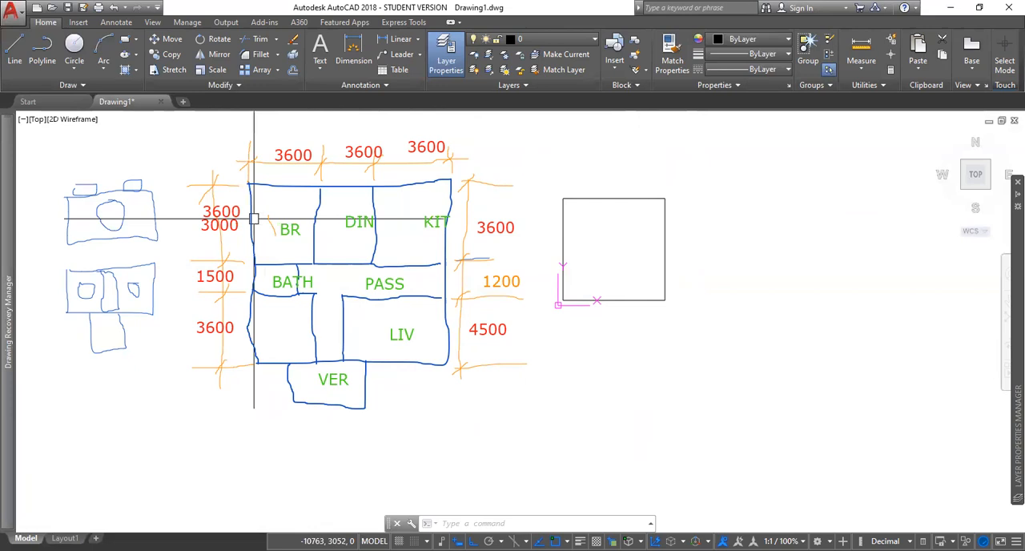
scroll(629, 248, down, 1)
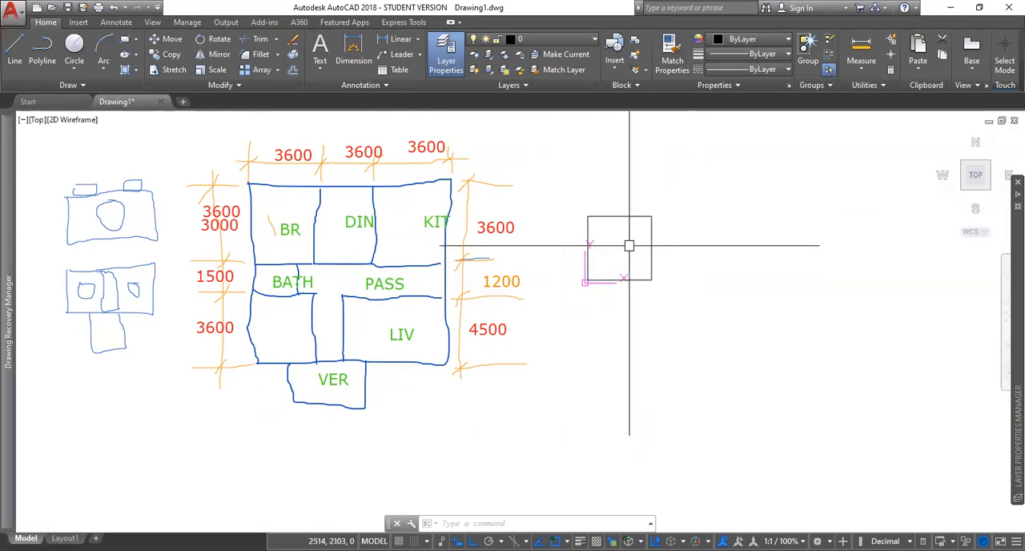
middle_drag(625, 242, 575, 262)
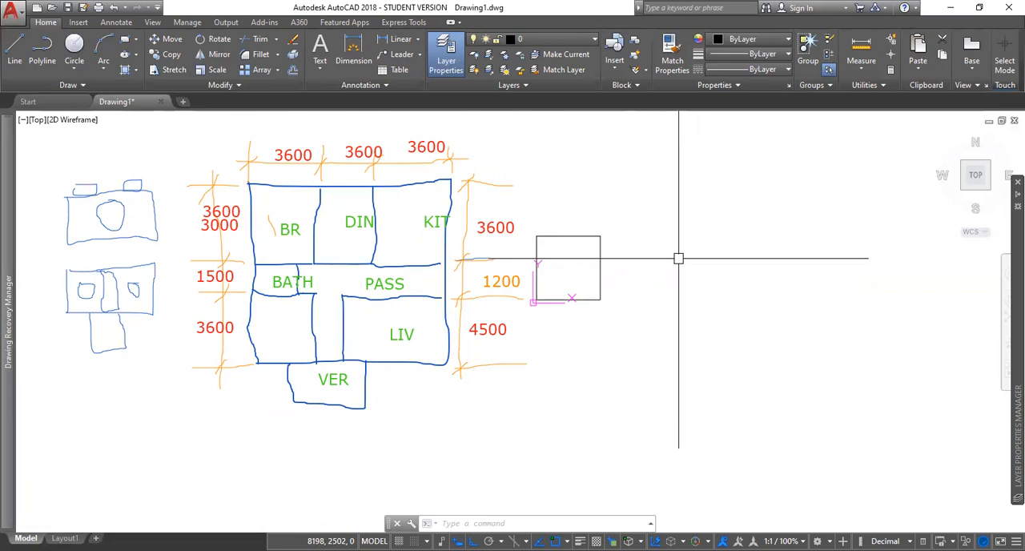
Step: Zoom to a window running from a point beside the square to the opposite corner 3600,3600
text(z)
key(Return)
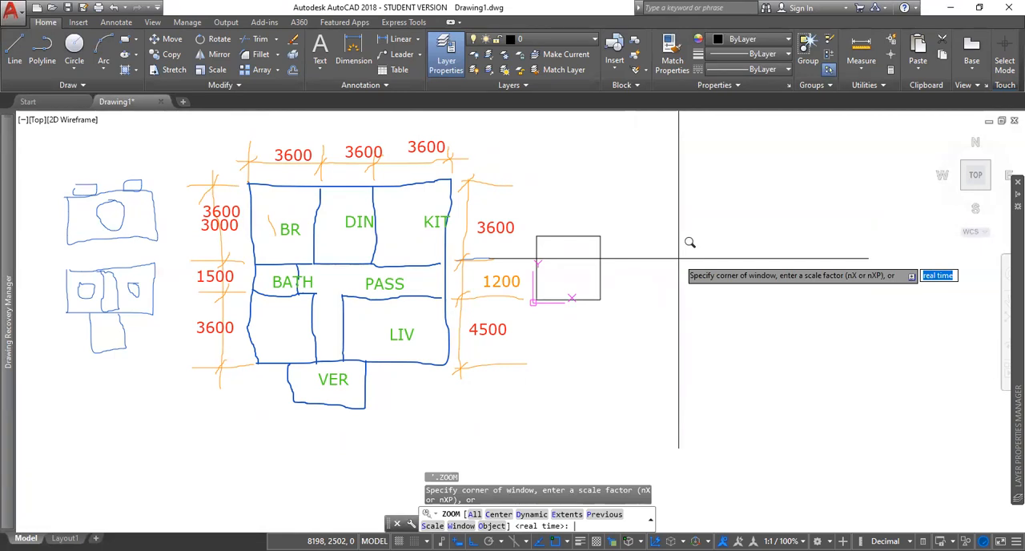
click(697, 294)
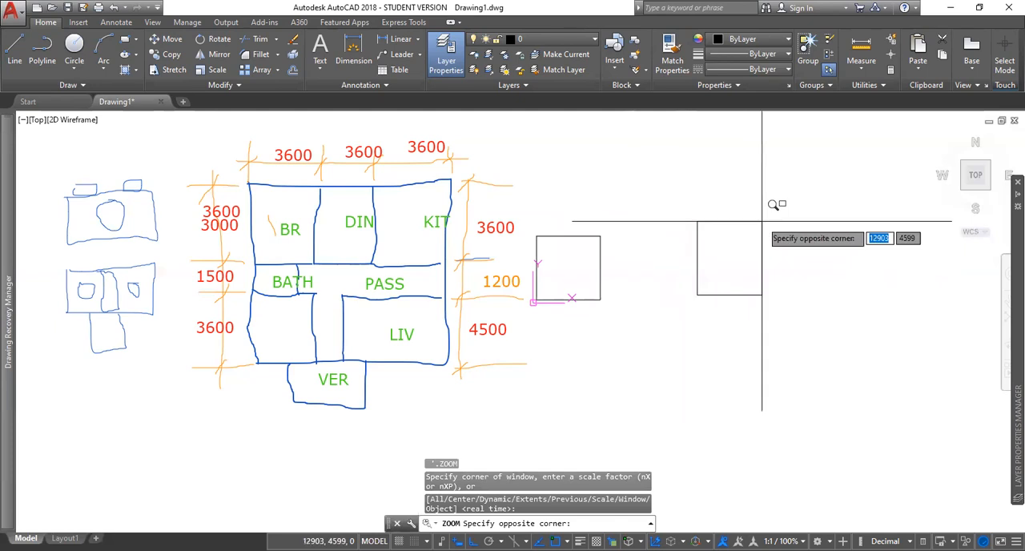
text(3600)
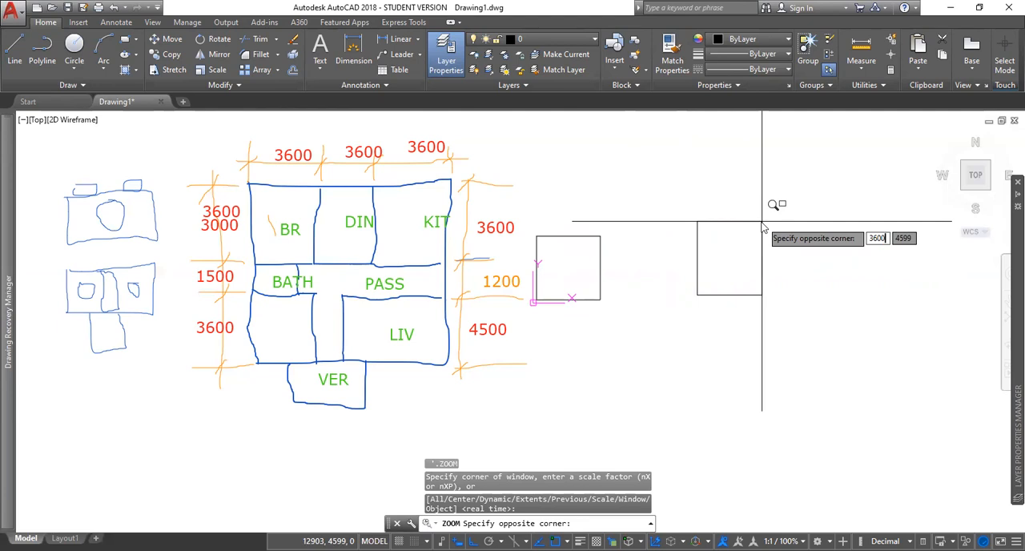
key(Tab)
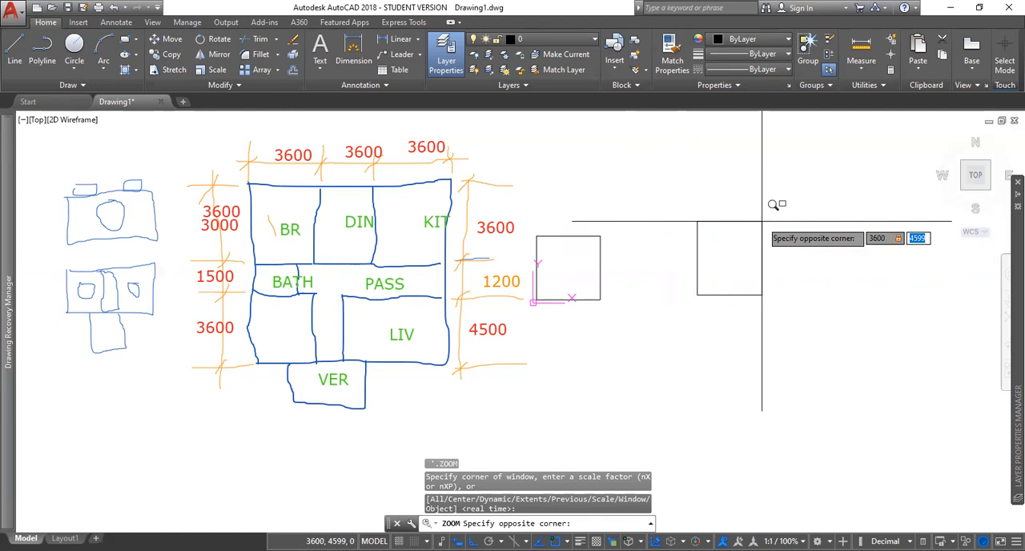
text(3600)
key(Return)
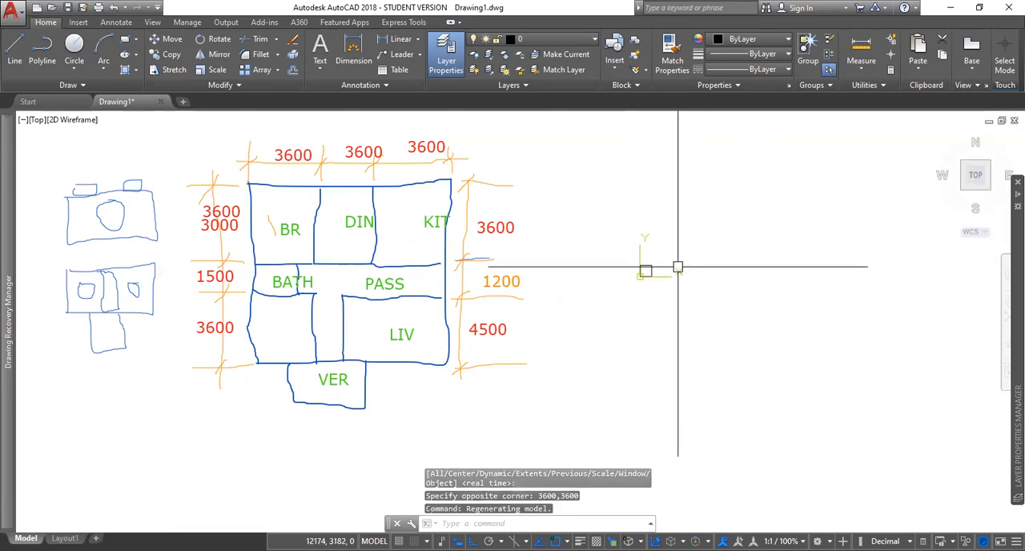
key(Escape)
key(Escape)
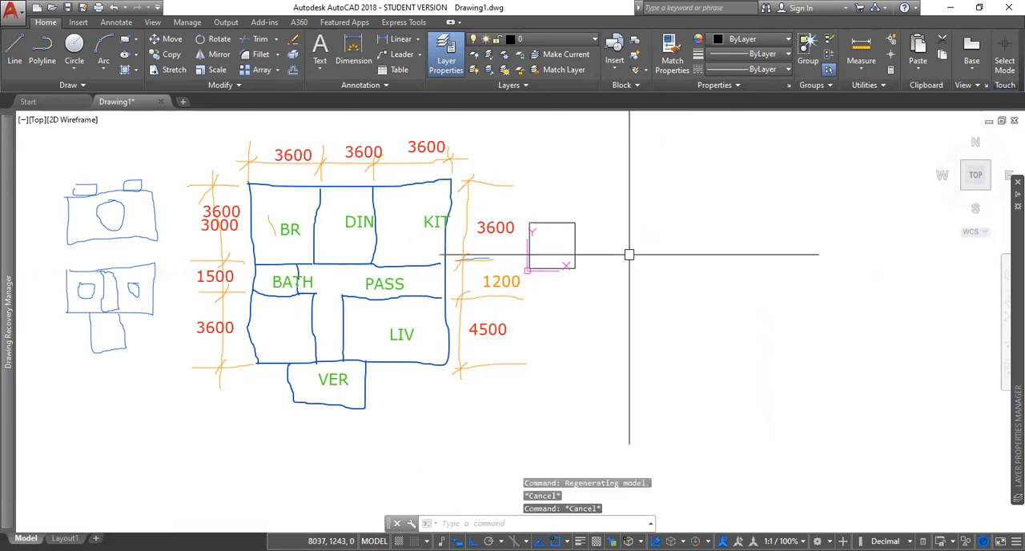
click(544, 237)
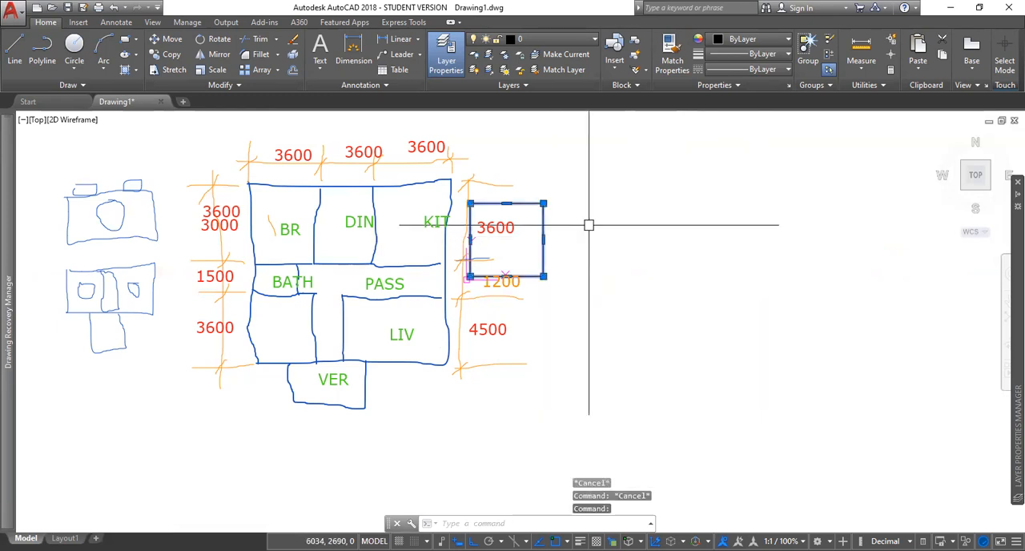
key(Escape)
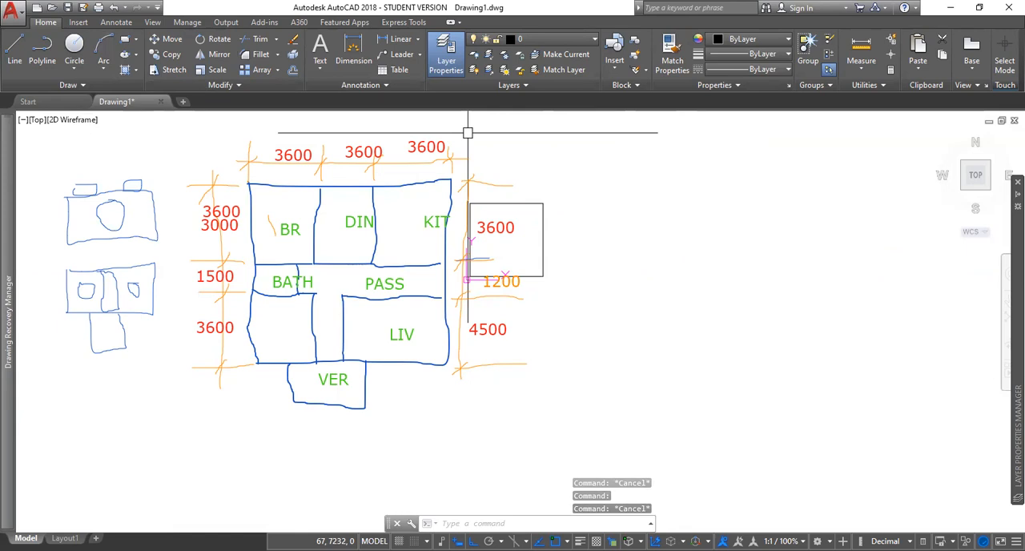
Step: Draw a second 3600 by 3600 rectangle in the empty space beside the first square
text(rec)
key(Return)
click(619, 265)
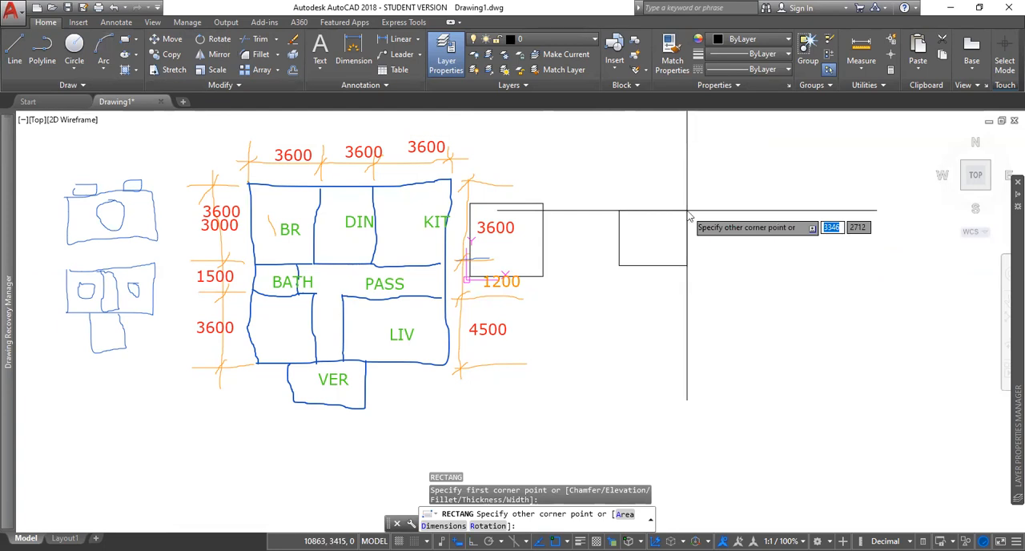
text(3600)
key(Tab)
text(3600)
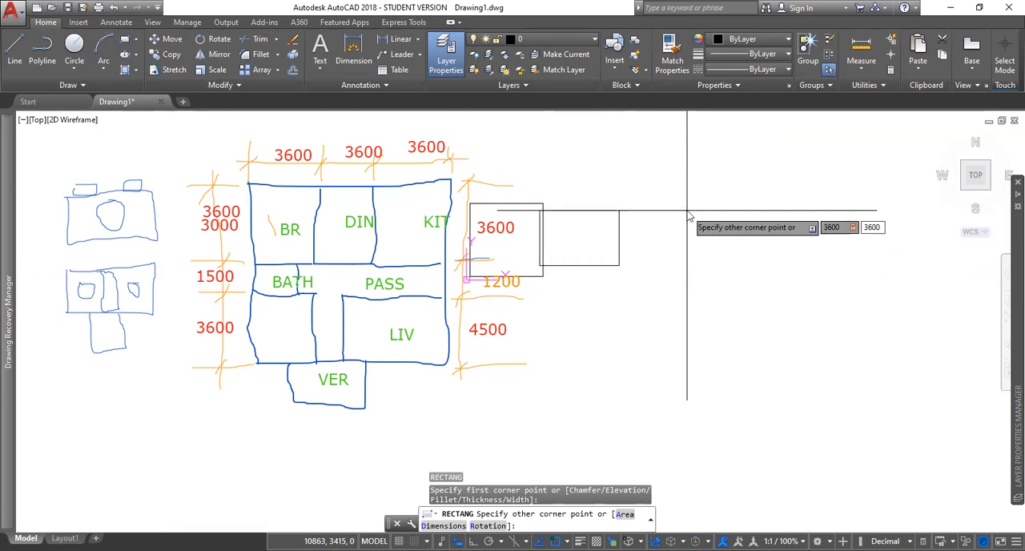
key(Return)
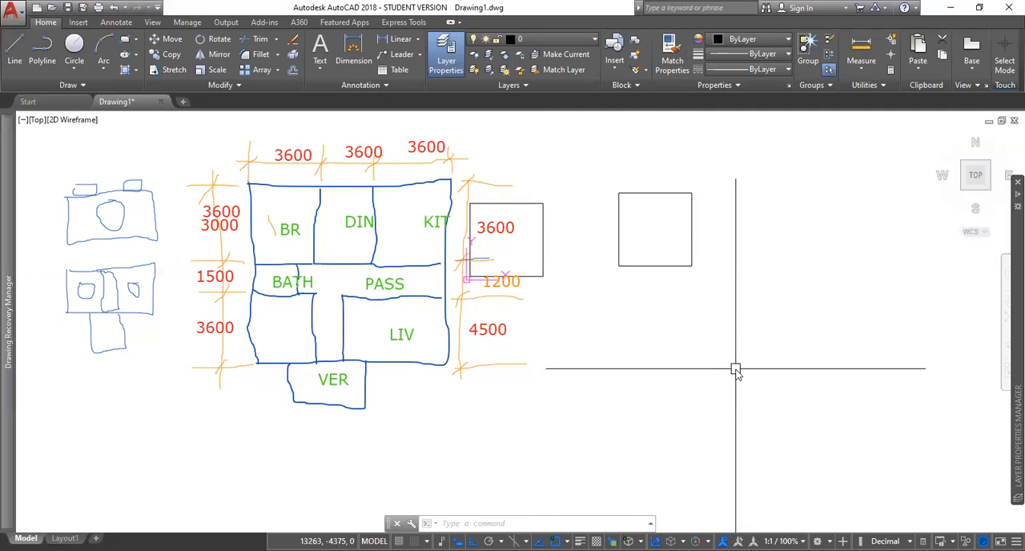
text(3600)
key(Escape)
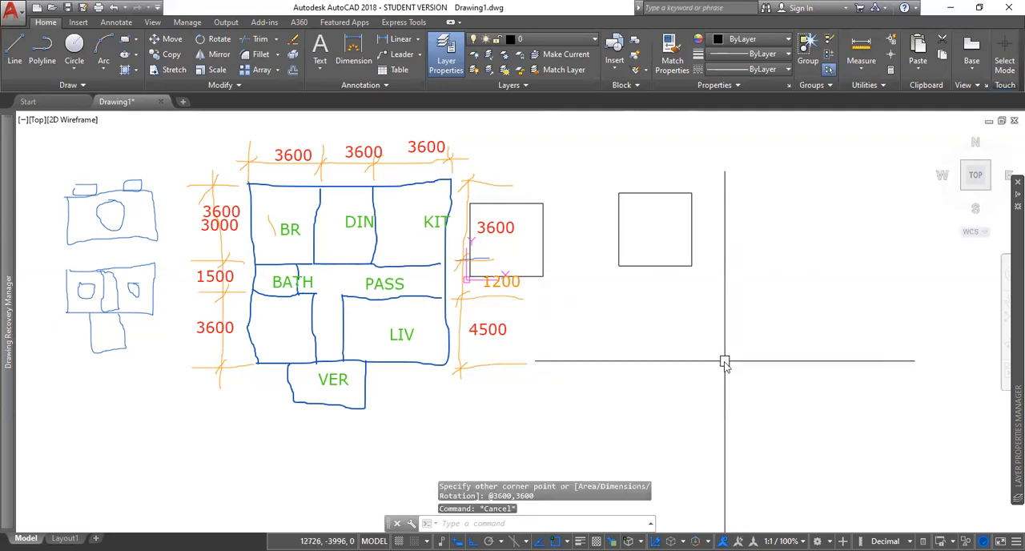
Step: Draw a 2400 by 1500 rectangle for the bathroom in the empty space below the second square
text(REC)
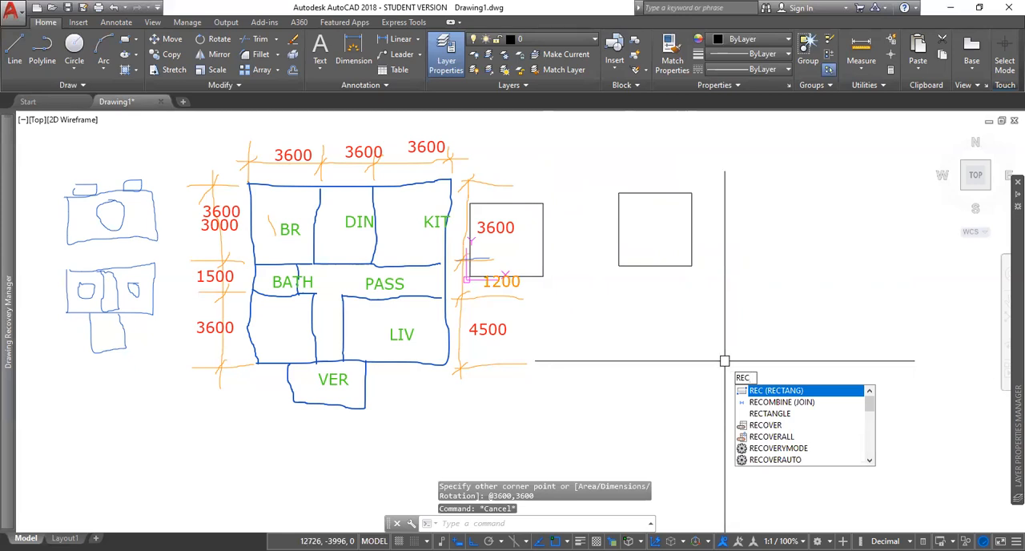
key(Return)
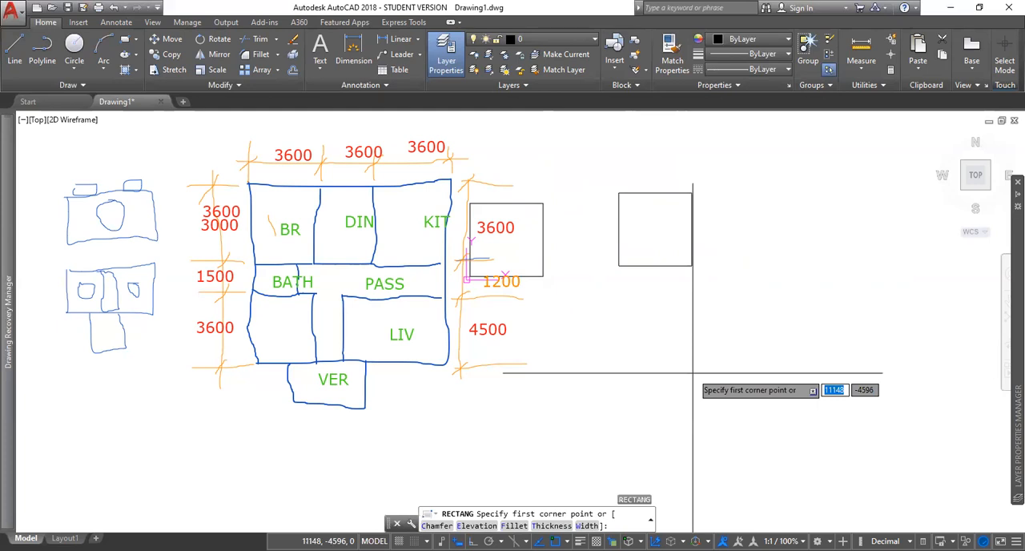
click(693, 372)
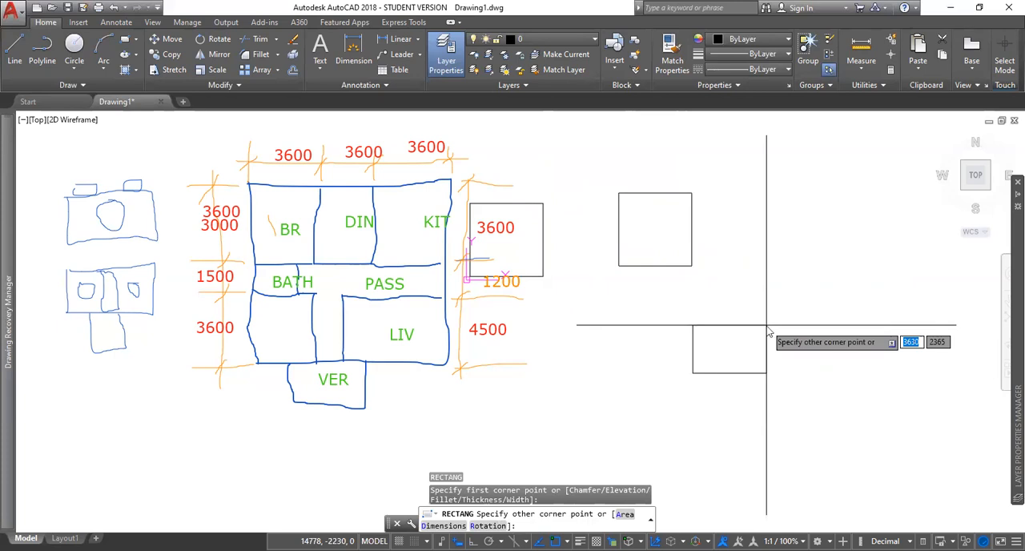
text(2400)
key(Tab)
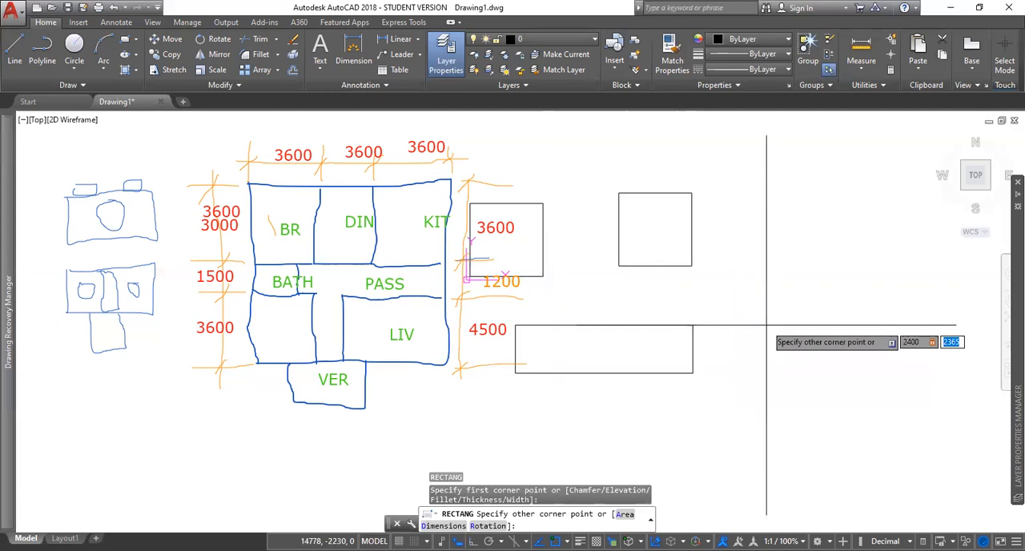
text(1500)
key(Return)
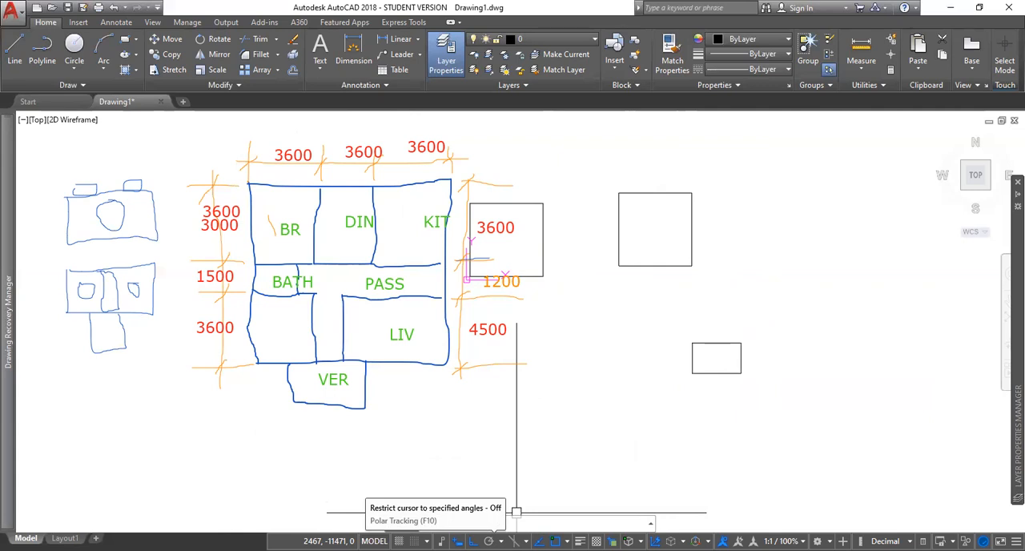
Step: Draw a third 3600 by 3600 rectangle in the empty space beyond the second square and the bathroom rectangle
text(rec)
key(Return)
click(792, 308)
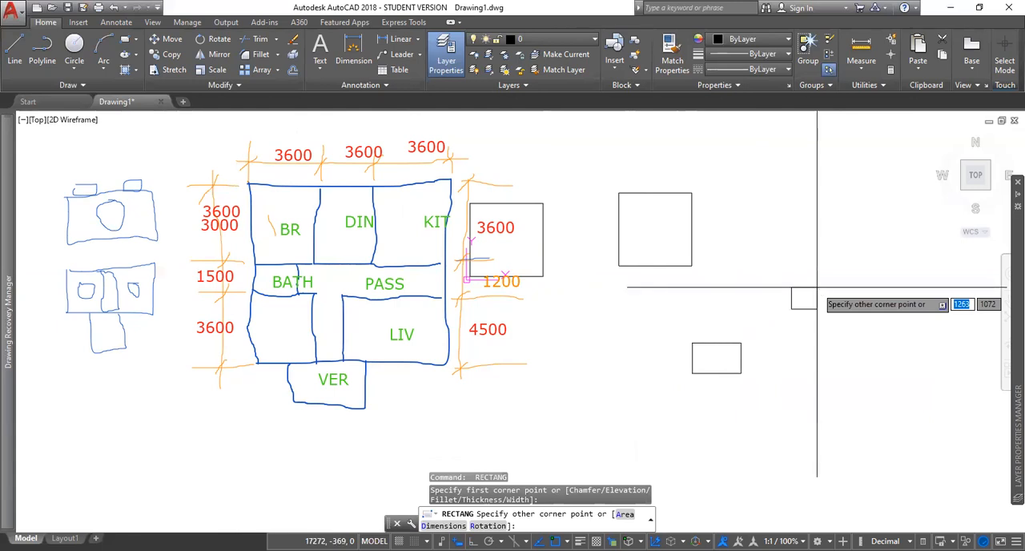
text(3600)
key(Tab)
text(3)
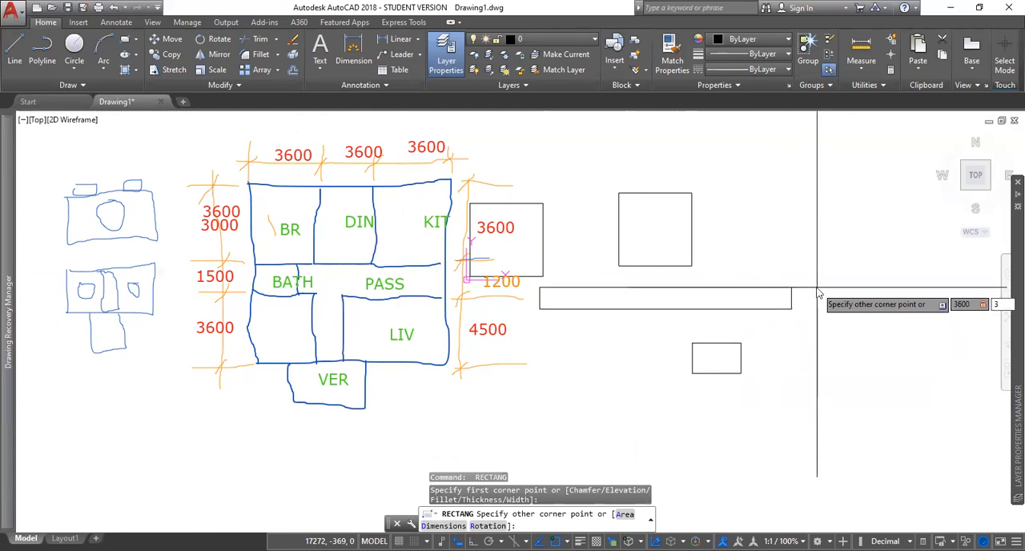
text(600)
key(Return)
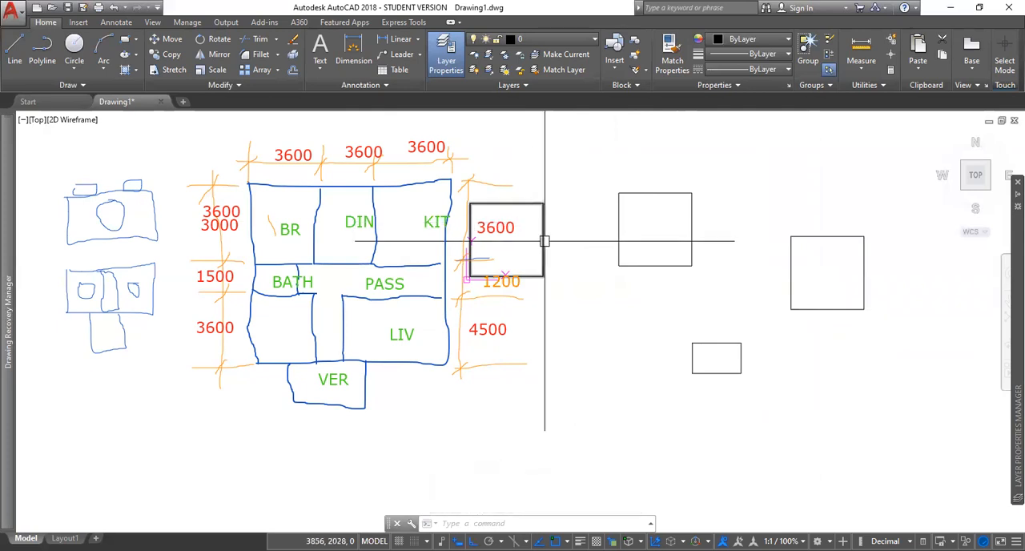
Step: Offset all four room rectangles outward by 150 to form their walls
text(o)
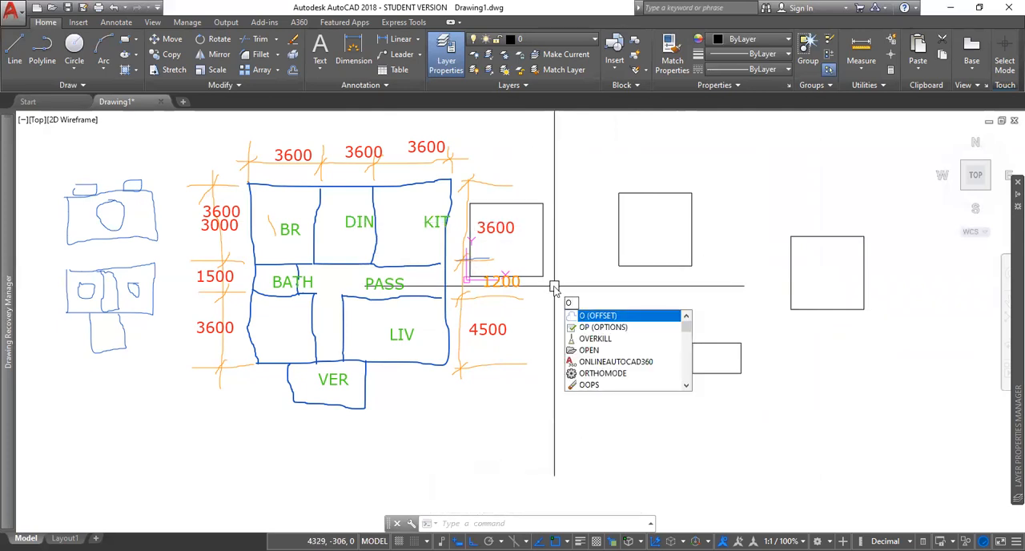
key(Return)
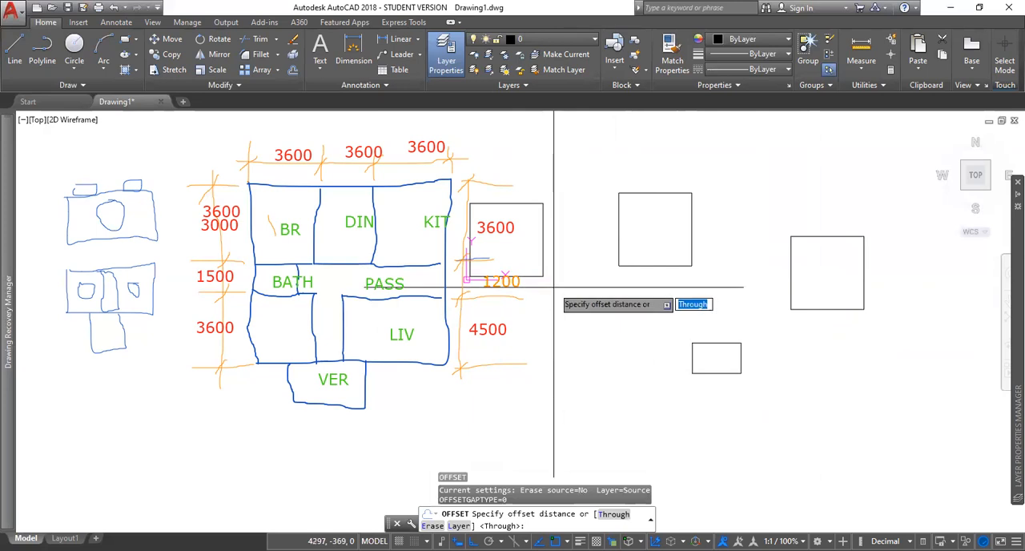
text(150)
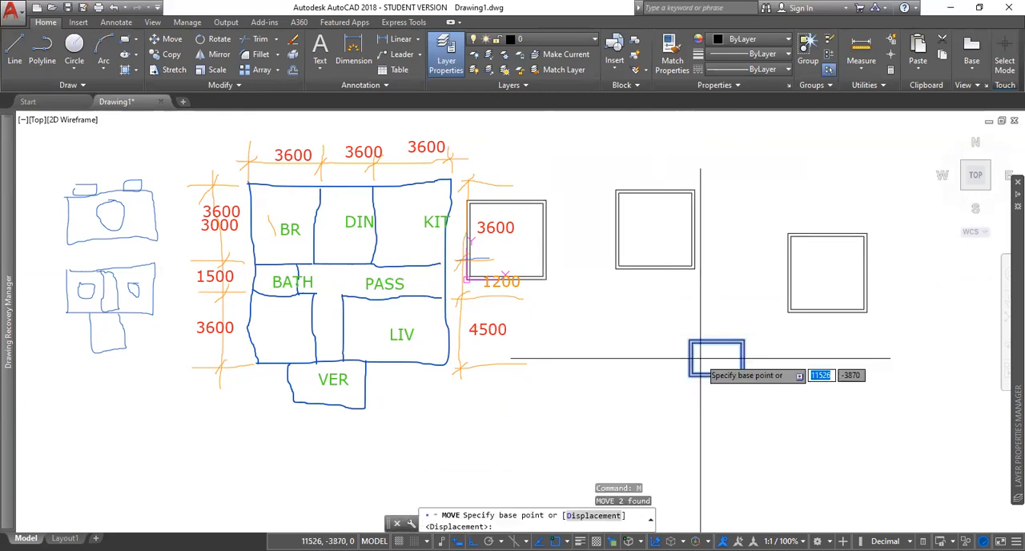
Step: With ortho turned off, move the bathroom outlines beneath the middle square room, sharing its lower wall and aligning at the left wall
scroll(701, 359, up, 3)
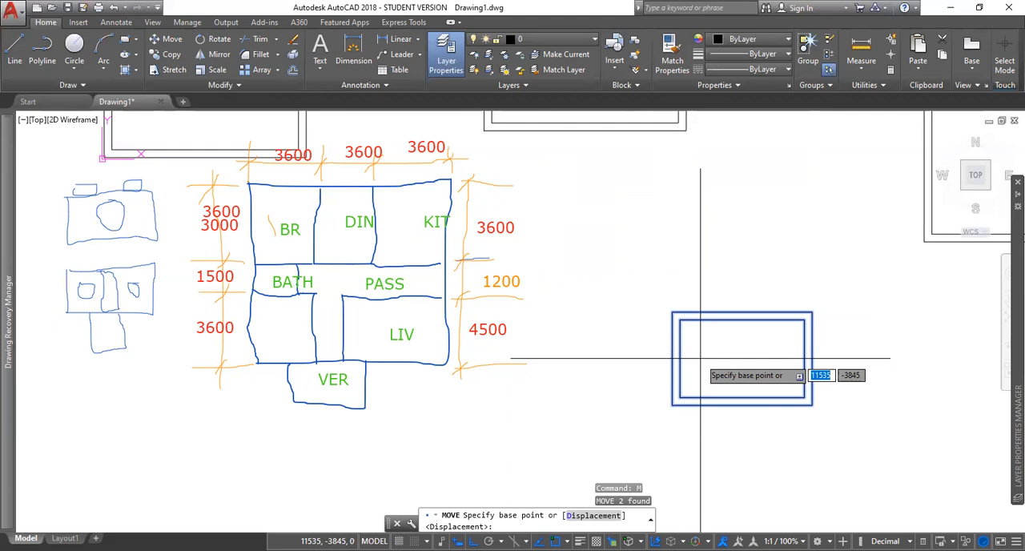
scroll(689, 344, up, 2)
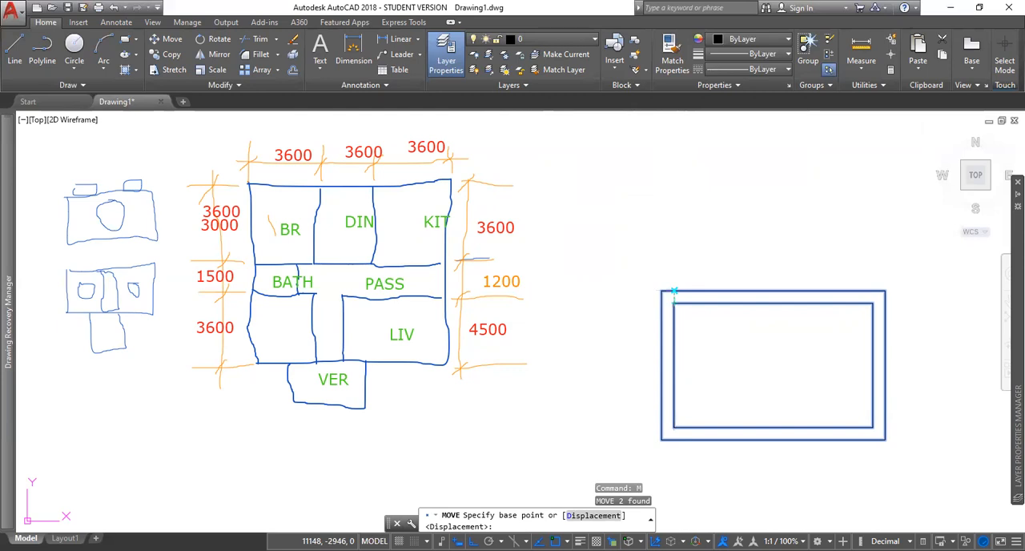
click(675, 292)
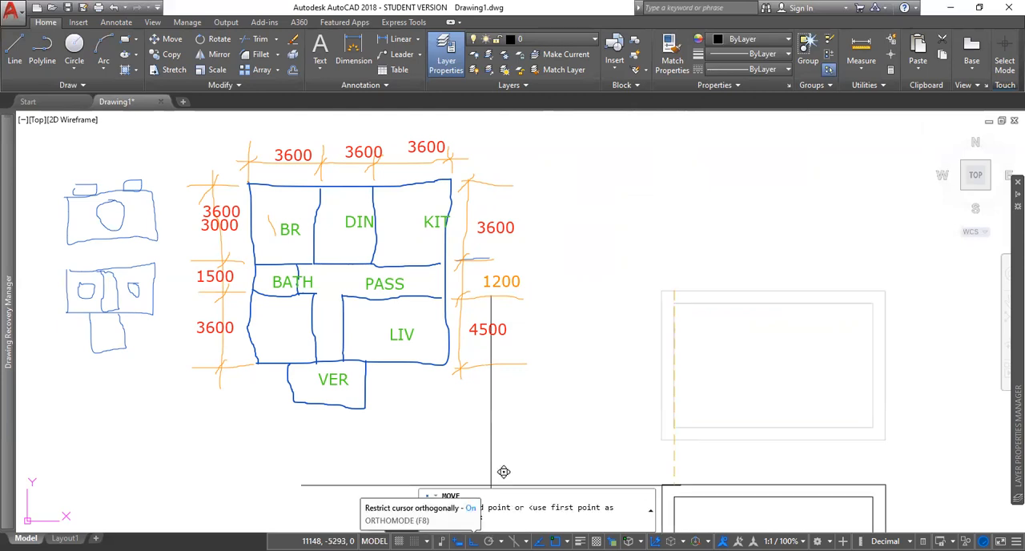
key(F8)
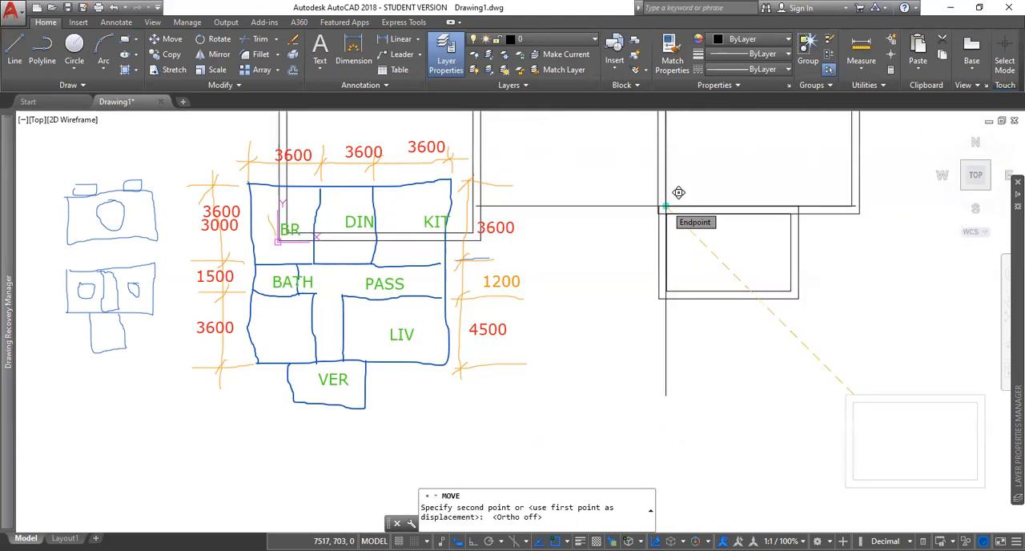
click(678, 192)
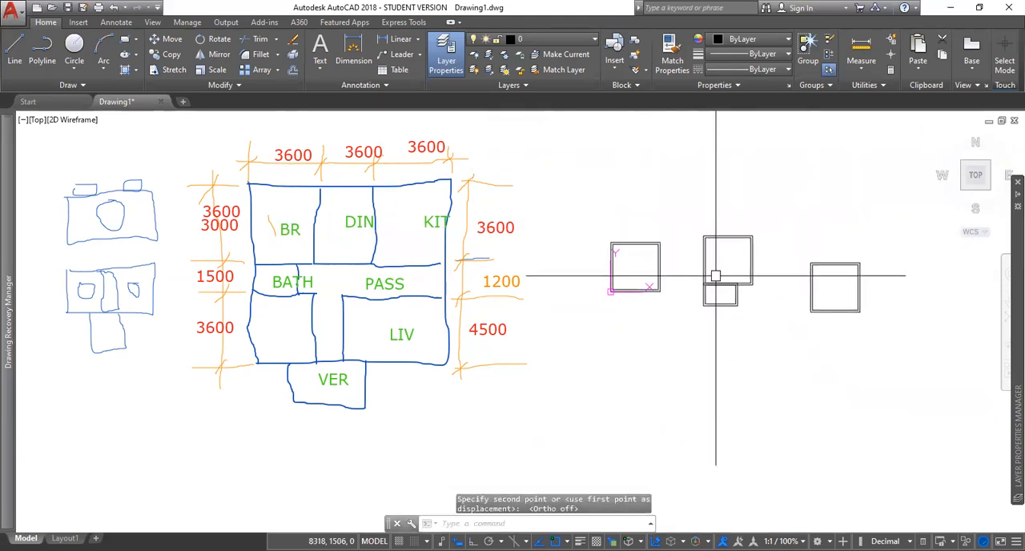
Step: Move both outlines of the square room at the origin to the empty space below the bathroom
scroll(617, 270, up, 2)
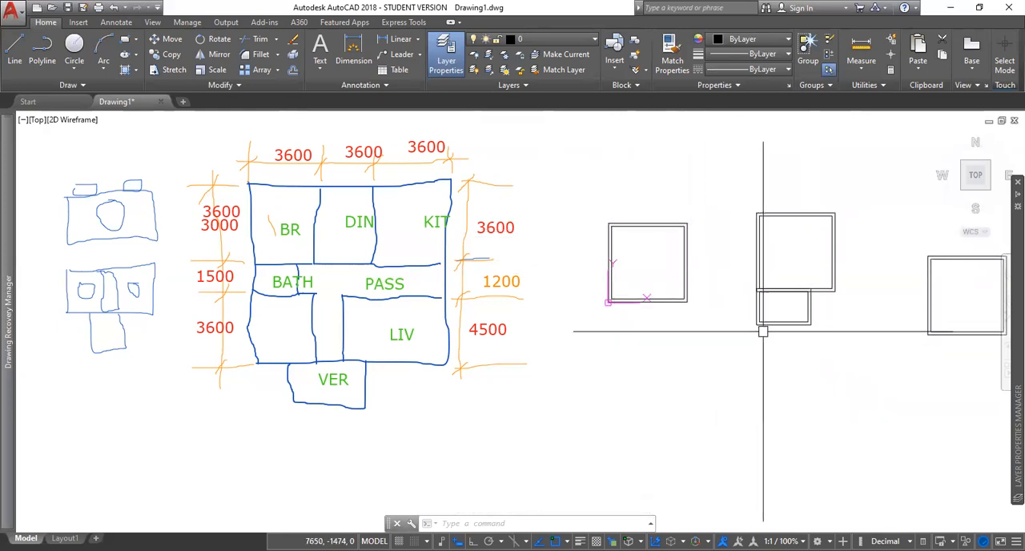
click(587, 205)
click(707, 324)
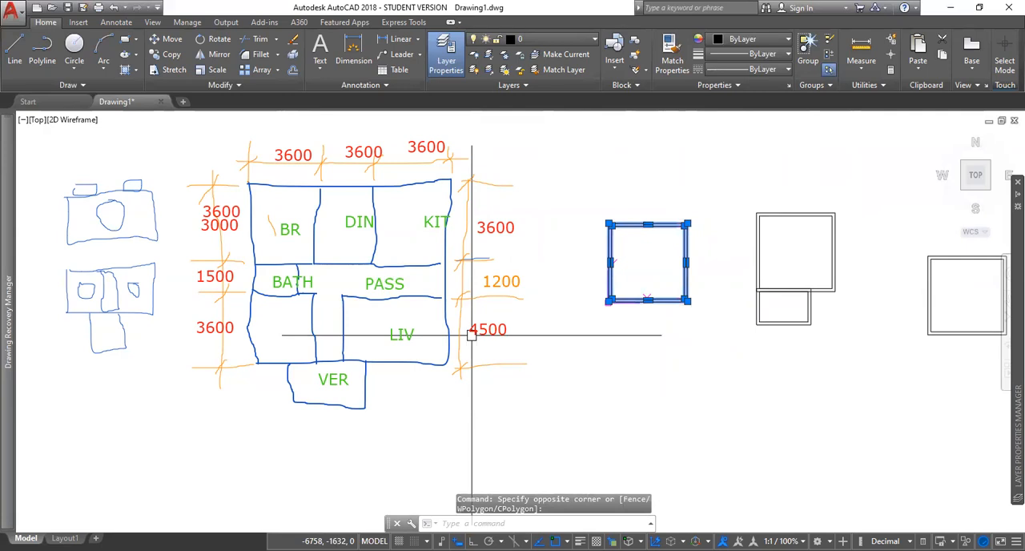
text(m)
key(Return)
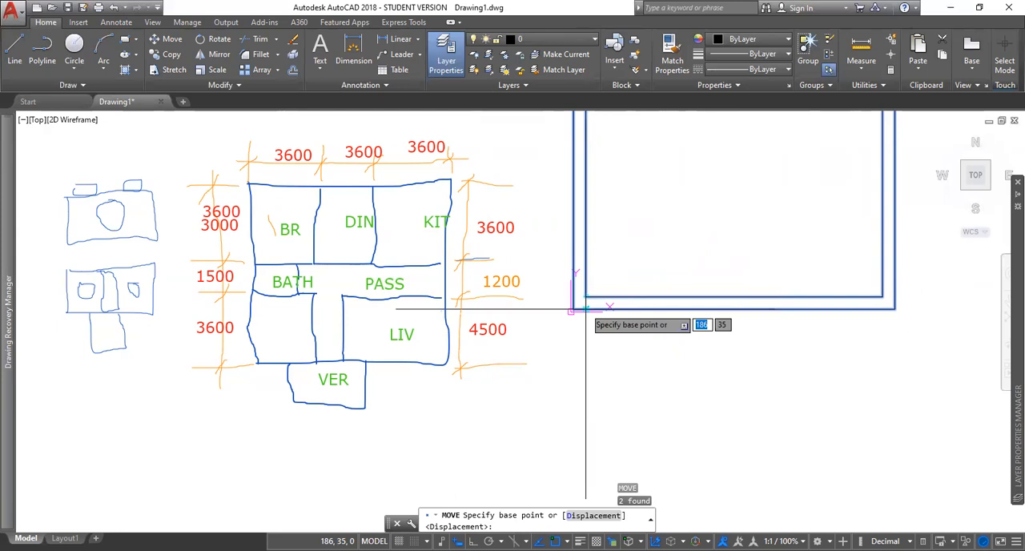
click(585, 310)
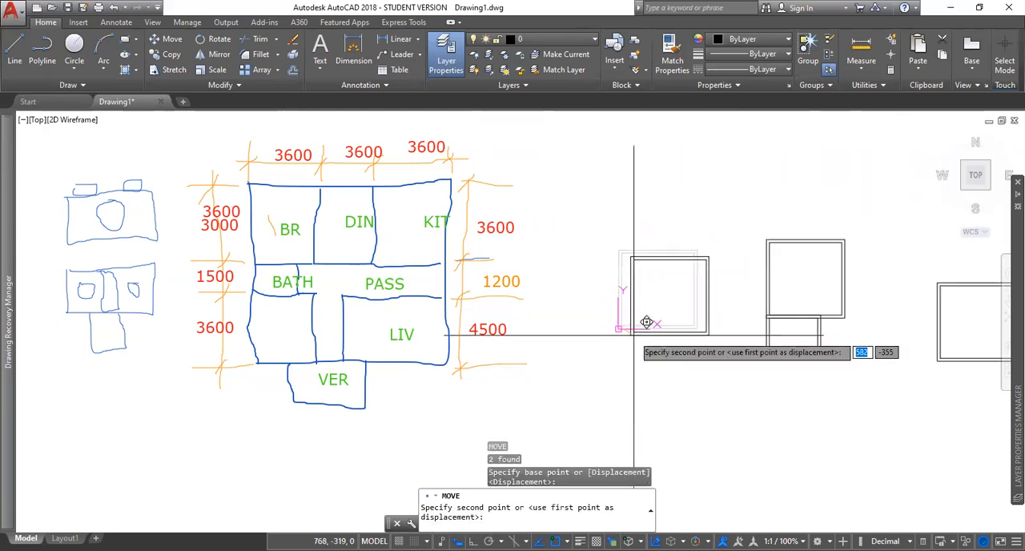
click(760, 446)
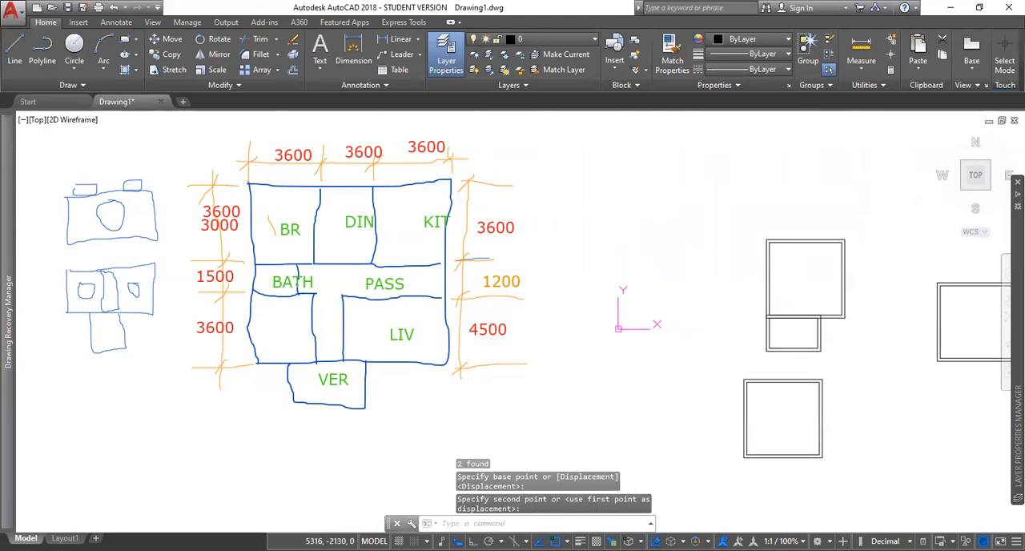
Step: Move the lower square room up against the bathroom so they share a wall and their left walls align
click(744, 417)
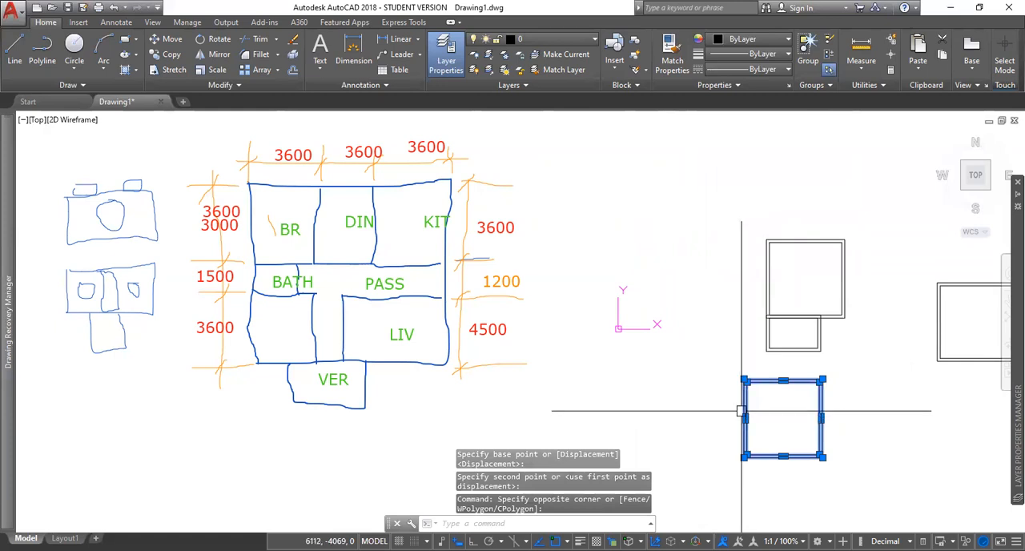
text(m)
key(Return)
scroll(740, 407, up, 4)
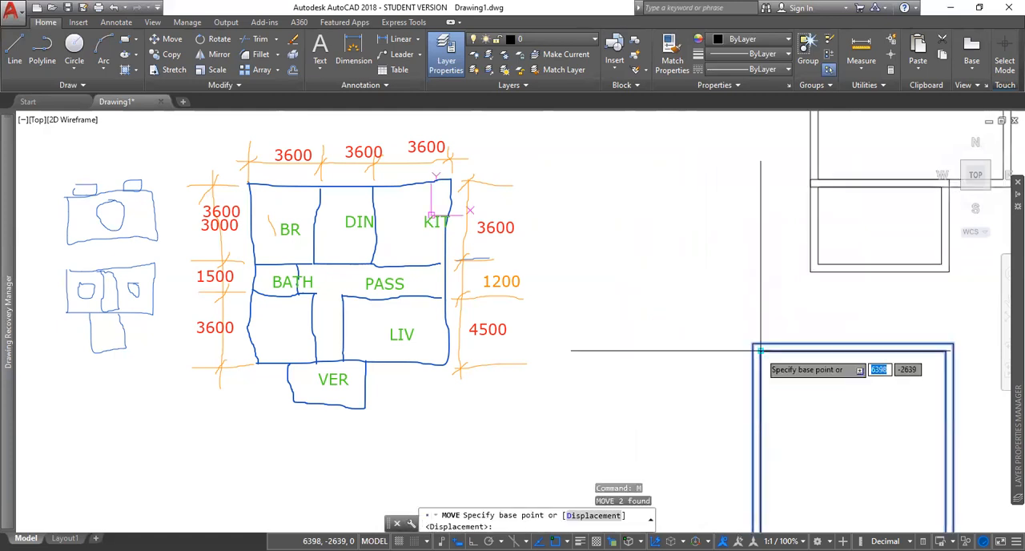
click(760, 350)
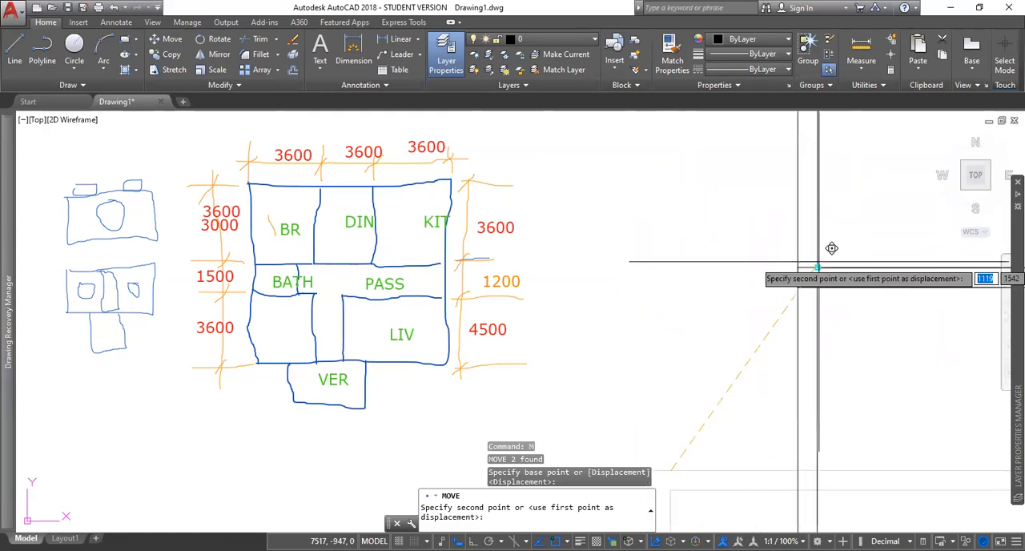
scroll(817, 265, down, 4)
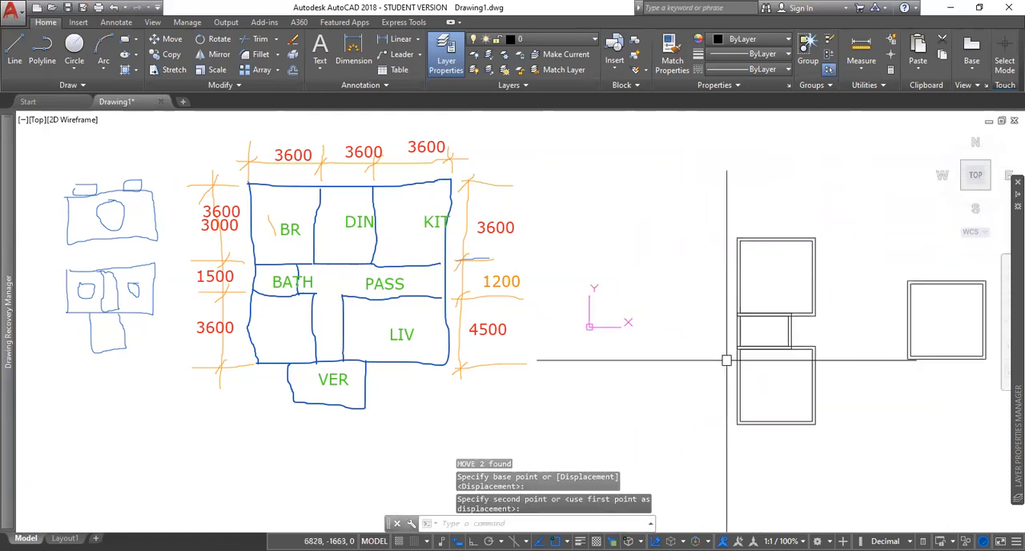
Step: Copy the separate square room to the right side of the upper bedroom so they share a wall, forming the dining room
middle_drag(833, 343, 730, 318)
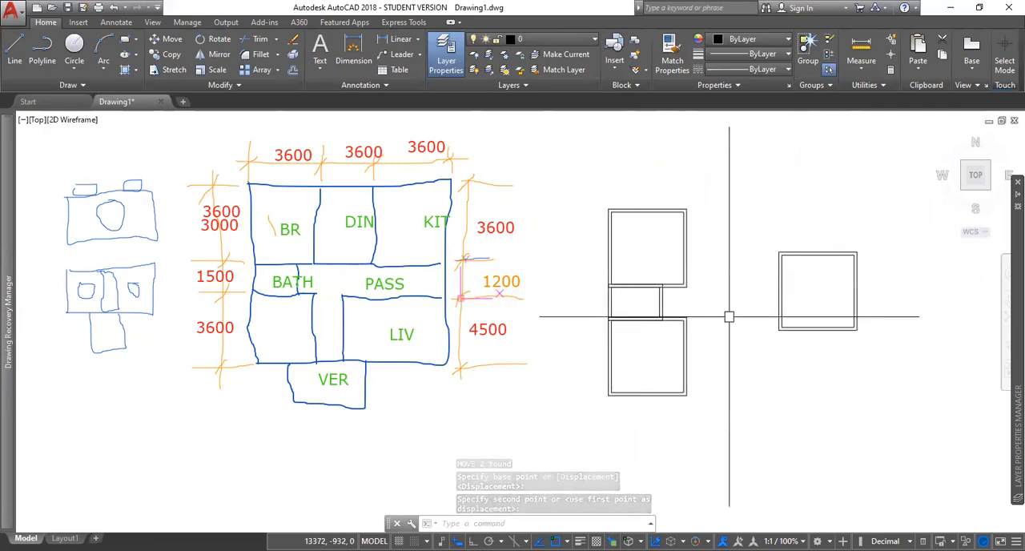
click(763, 216)
click(890, 355)
text(c)
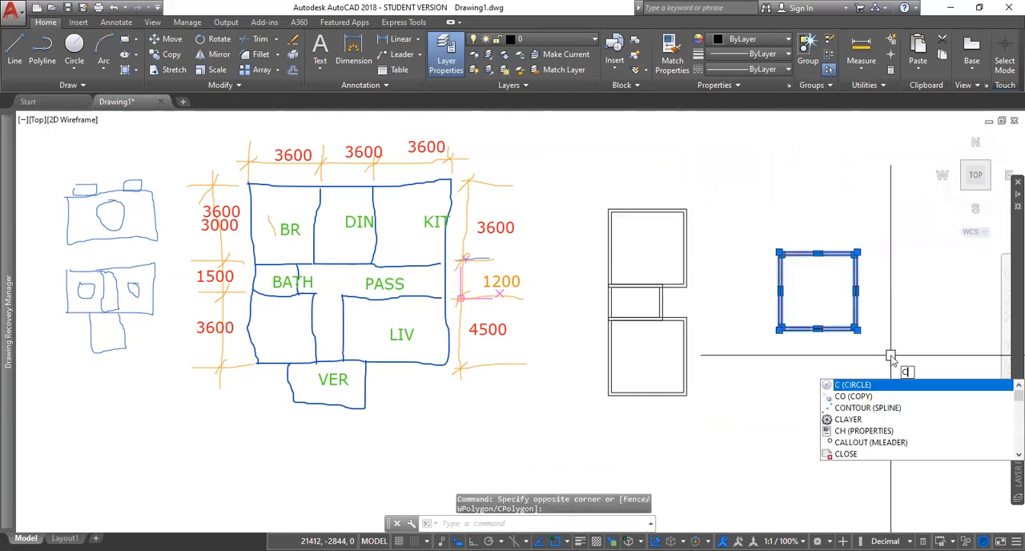
text(o)
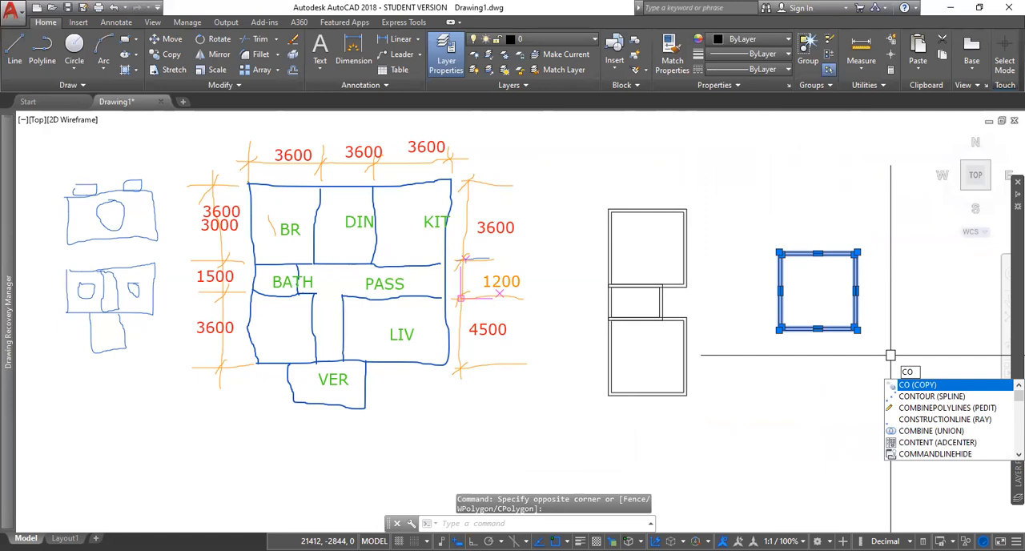
key(Return)
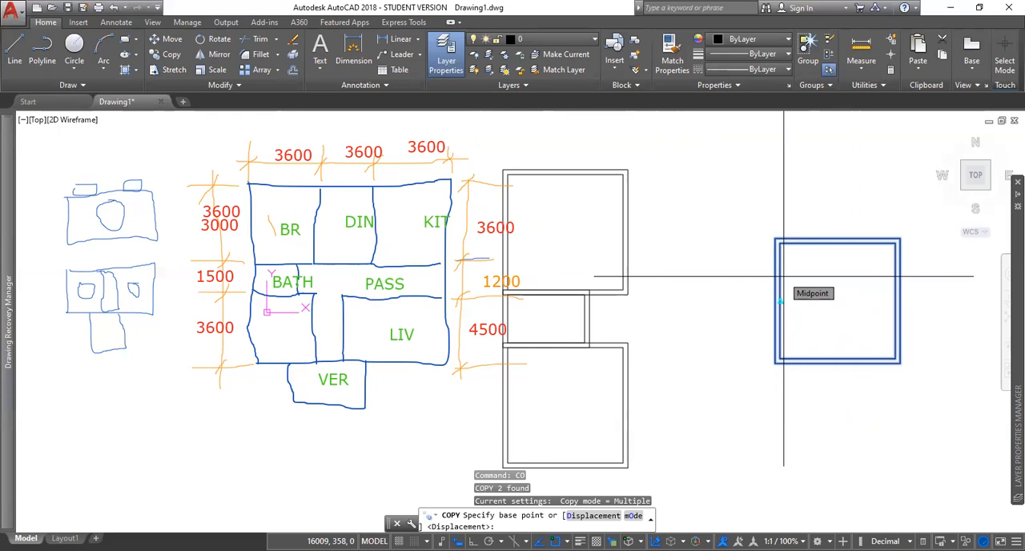
scroll(781, 301, up, 3)
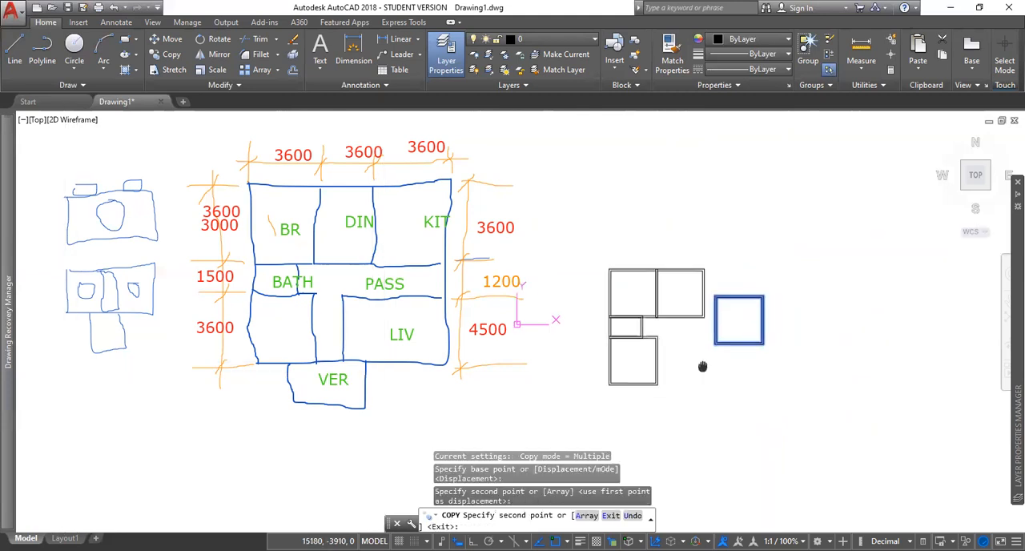
middle_drag(702, 366, 694, 345)
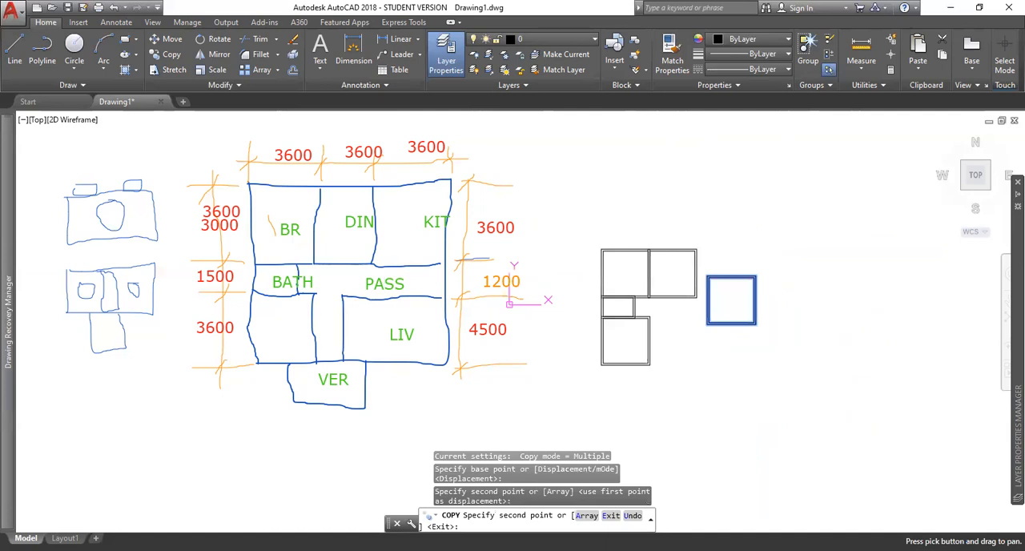
Step: Place another copy against the dining room as the kitchen and a further copy in empty space, ending the Copy command
scroll(696, 265, up, 6)
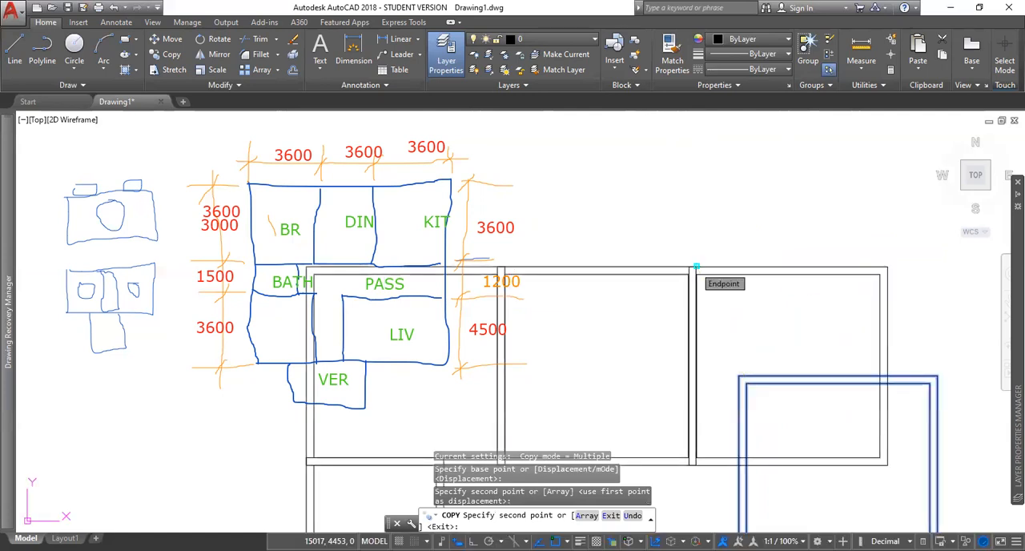
click(696, 266)
scroll(696, 266, down, 4)
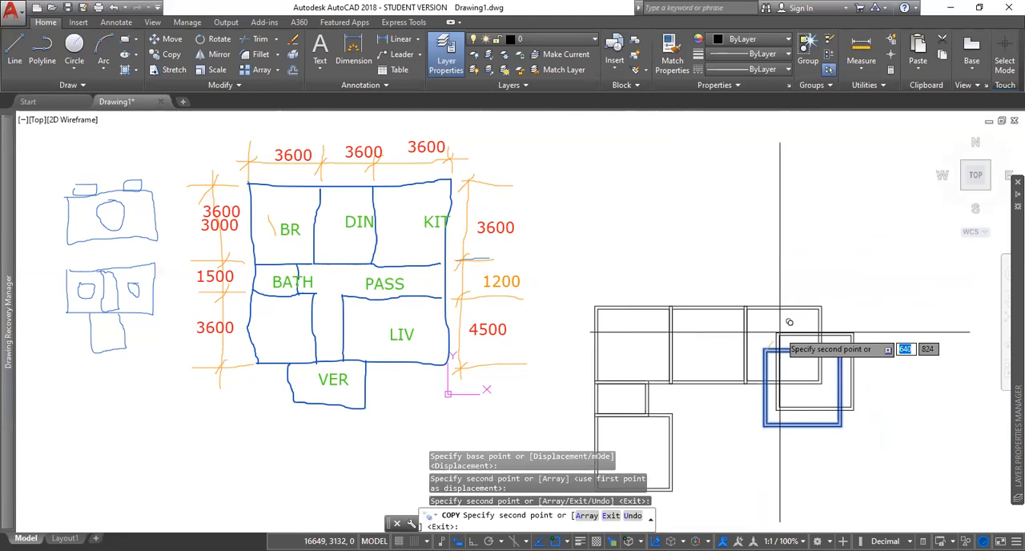
scroll(788, 321, down, 2)
key(Escape)
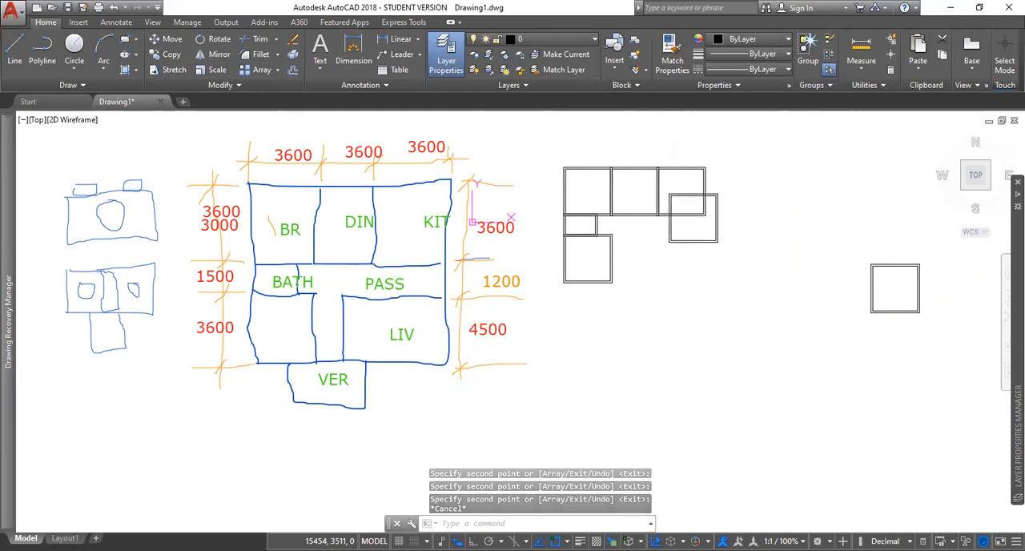
Step: Delete both outlines of the extra square room copy that overlaps the kitchen
click(664, 178)
click(736, 267)
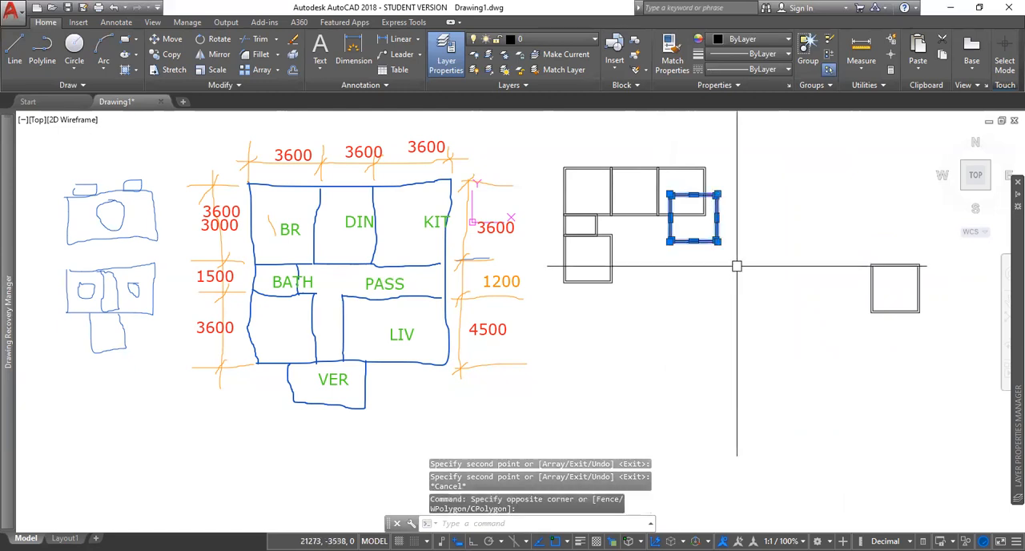
key(Delete)
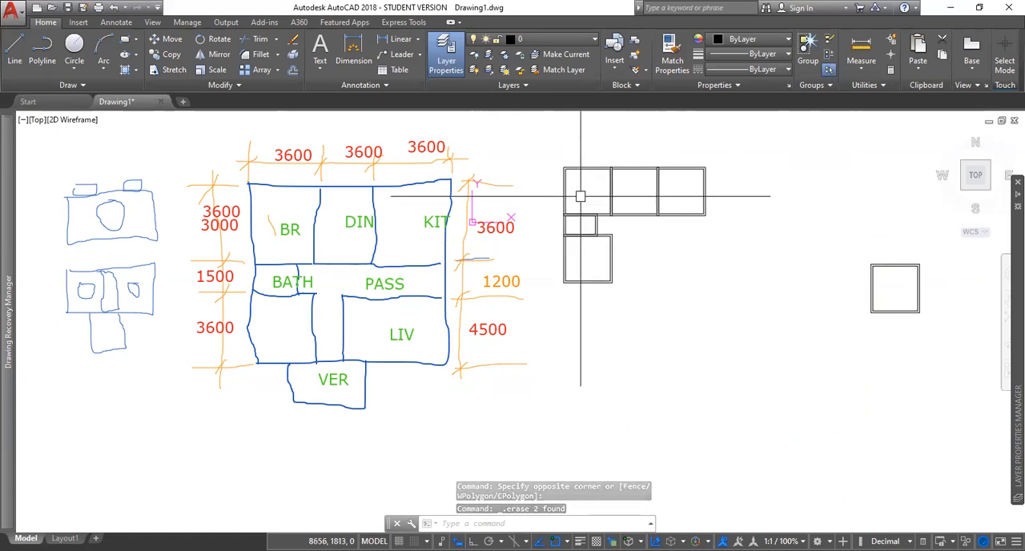
Step: Trim away the overlapping wall lines at the junctions of the bedroom, dining room, kitchen, bathroom and lower room, ending the Trim command
middle_drag(599, 179, 701, 186)
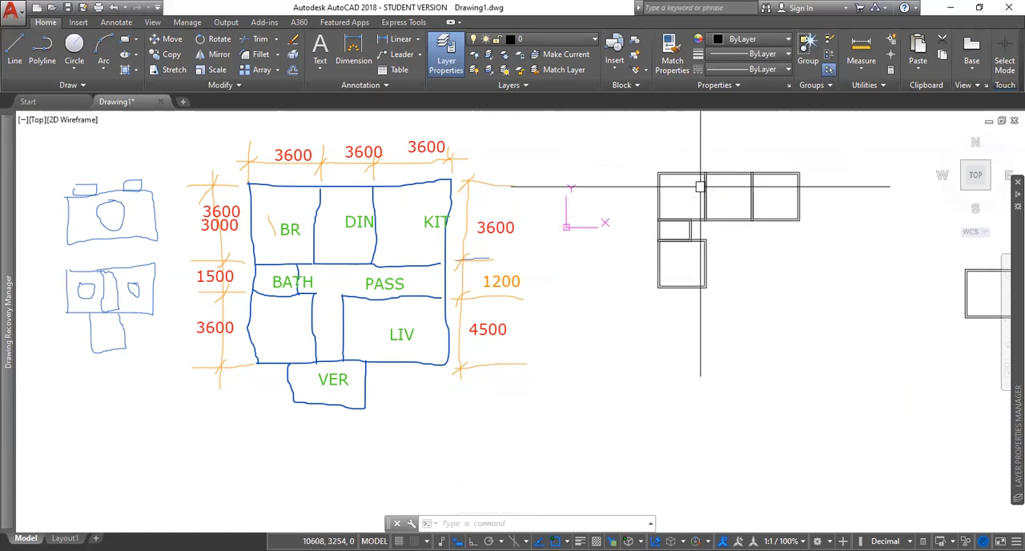
scroll(700, 187, up, 5)
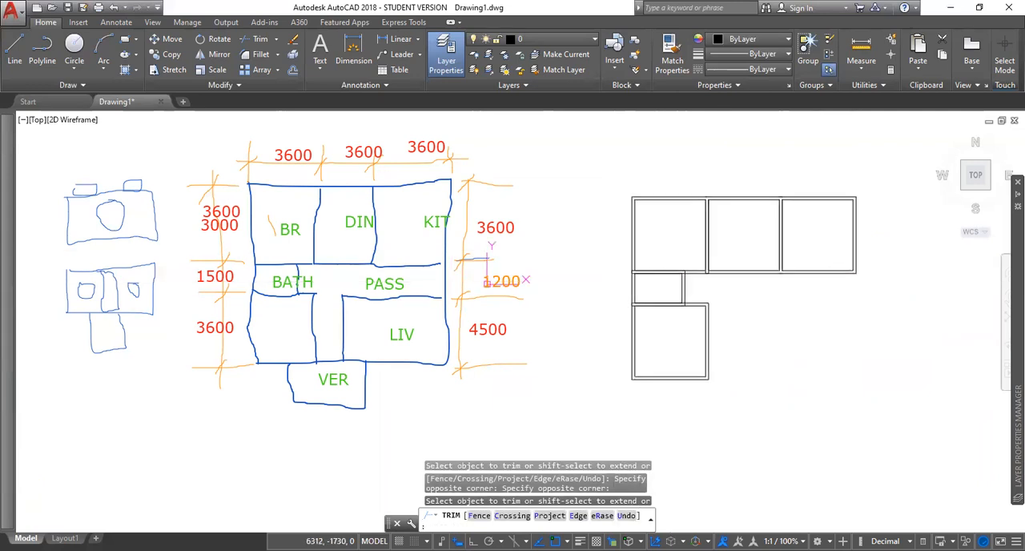
scroll(728, 264, up, 8)
click(606, 321)
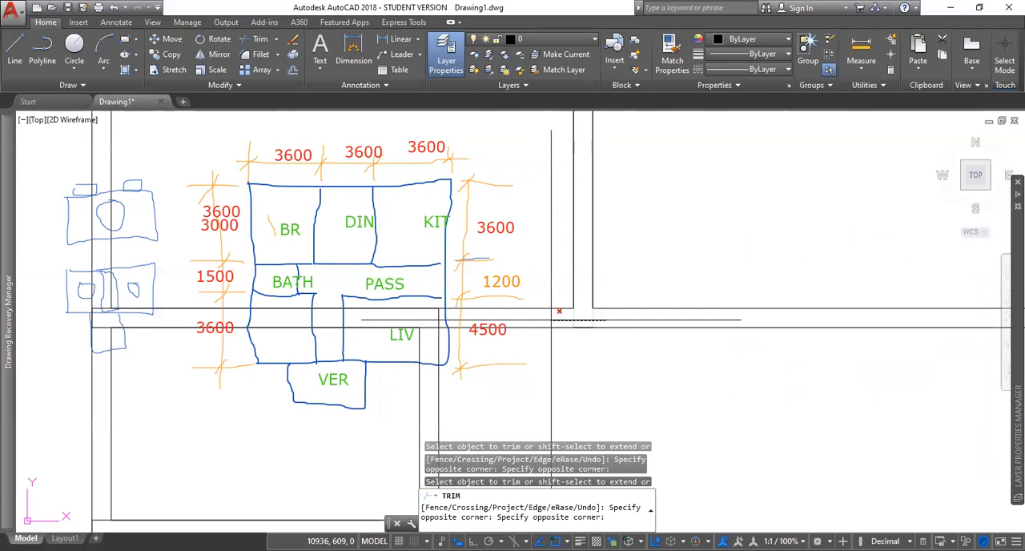
mouse_move(559, 310)
middle_down()
mouse_move(781, 230)
mouse_move(717, 213)
middle_up()
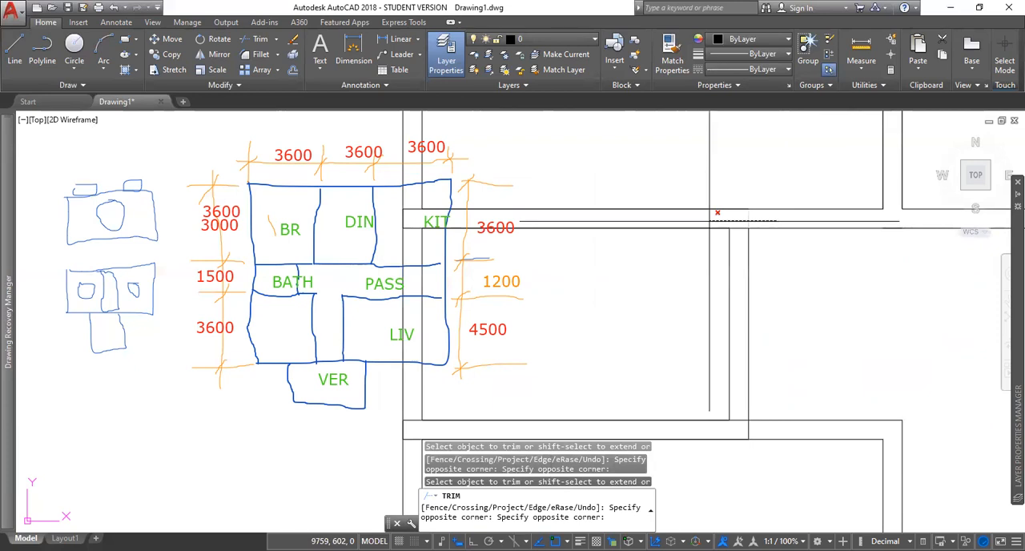
click(741, 421)
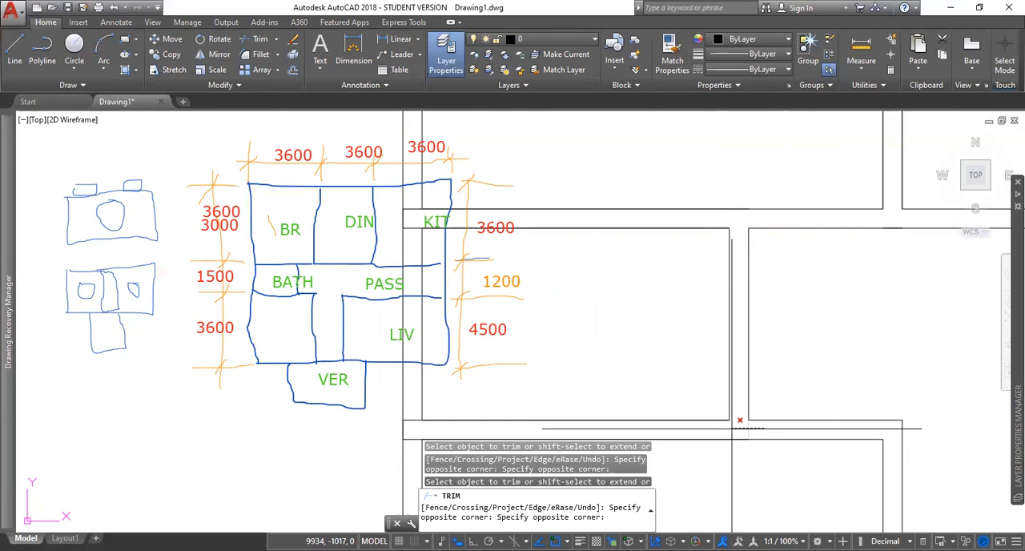
middle_drag(411, 449, 771, 489)
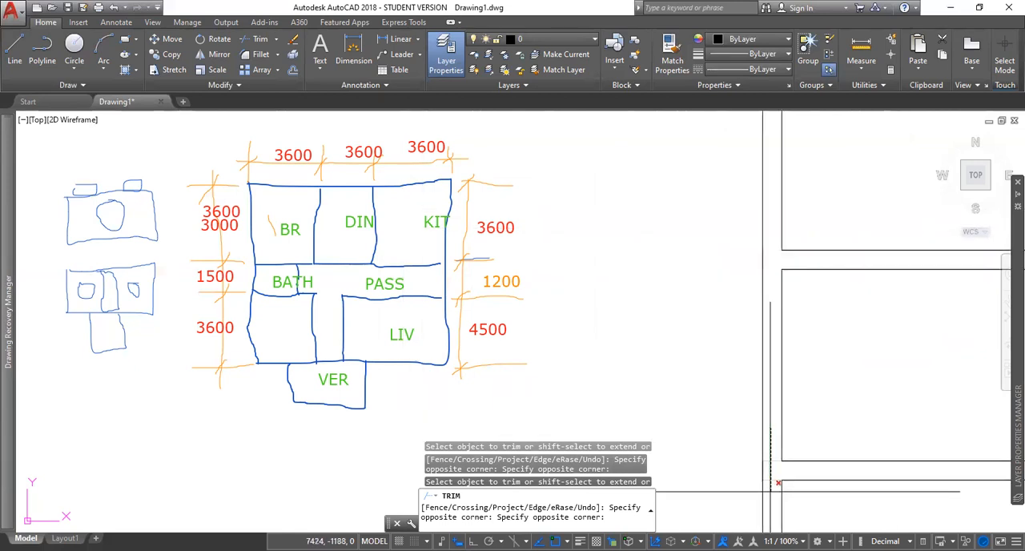
click(770, 491)
scroll(770, 491, down, 5)
middle_drag(787, 435, 699, 287)
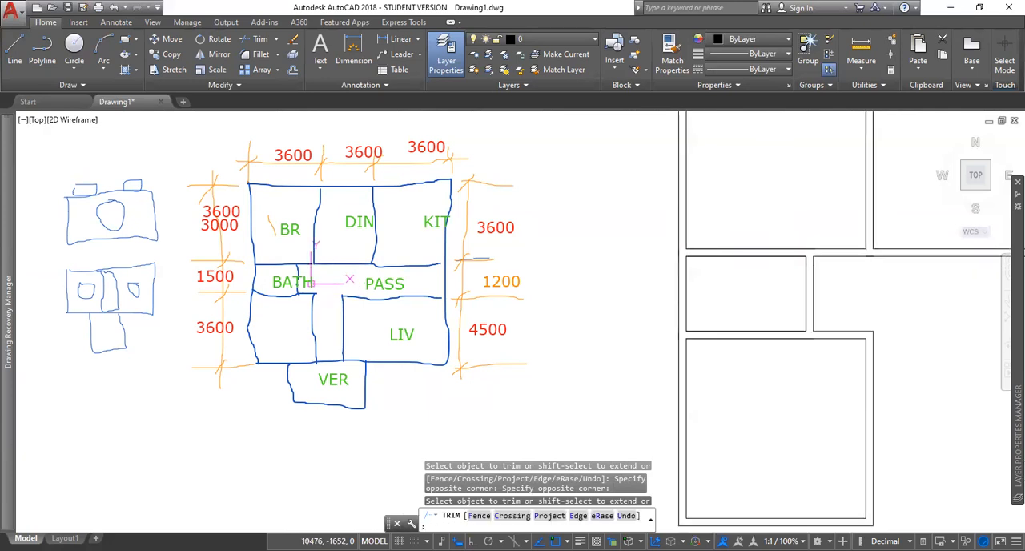
middle_drag(834, 366, 467, 325)
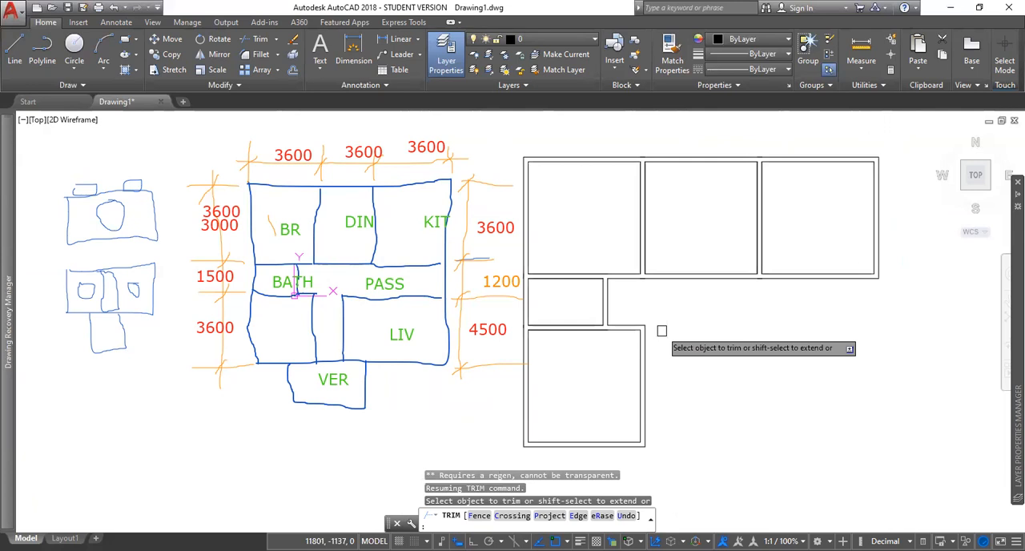
key(Escape)
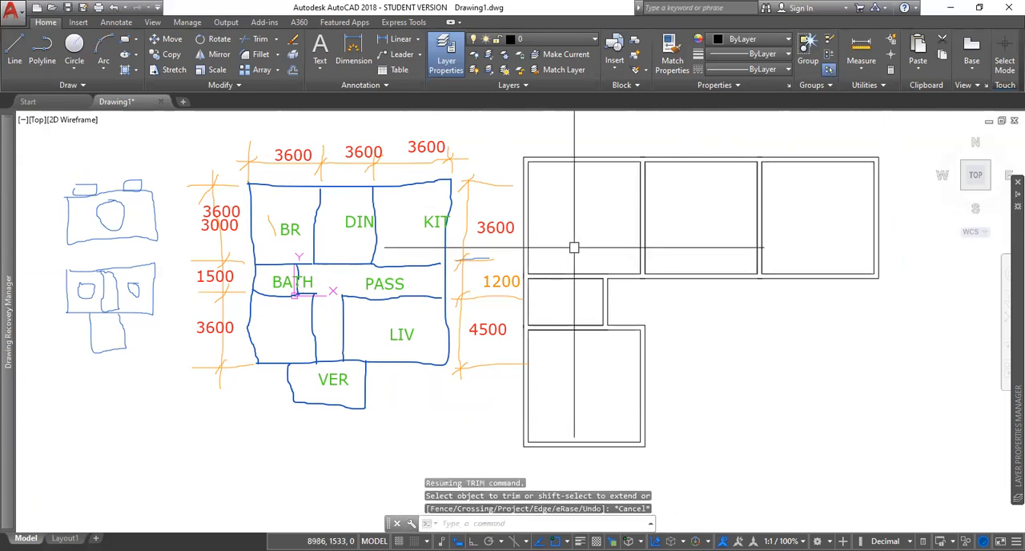
Step: Draw a 1200 by 150 rectangle inside the upper bedroom as the window outline
middle_drag(577, 245, 707, 285)
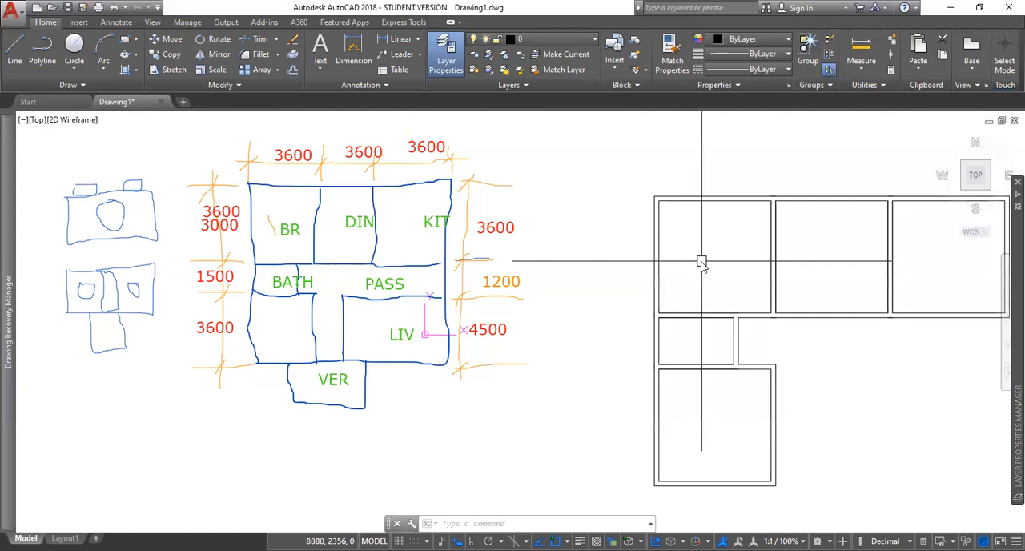
text(REC)
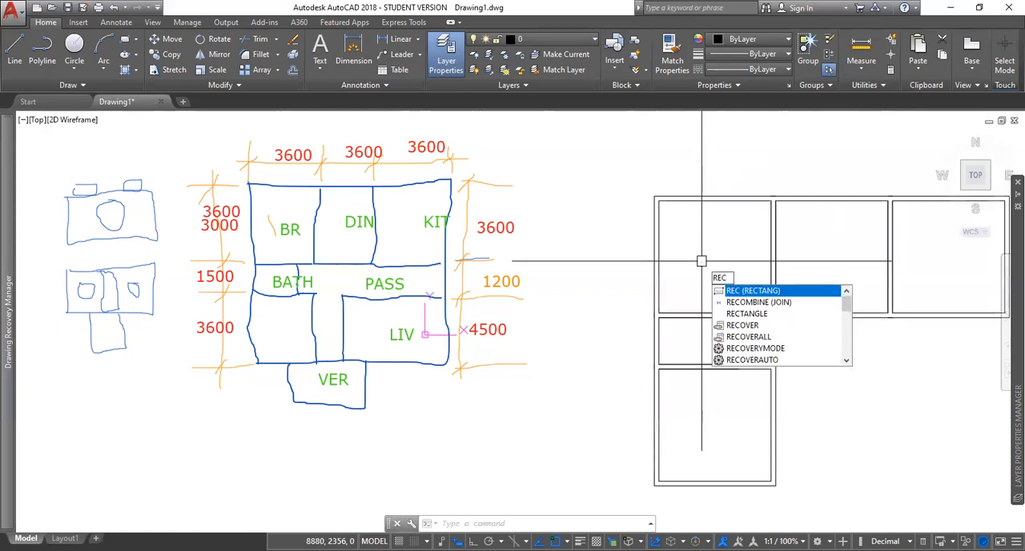
key(Return)
click(699, 238)
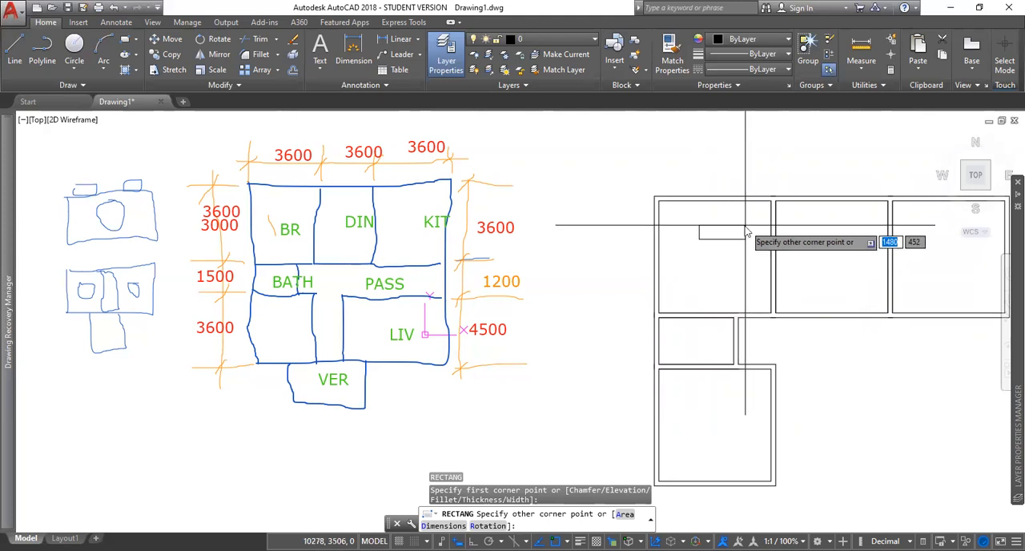
text(1200)
key(Tab)
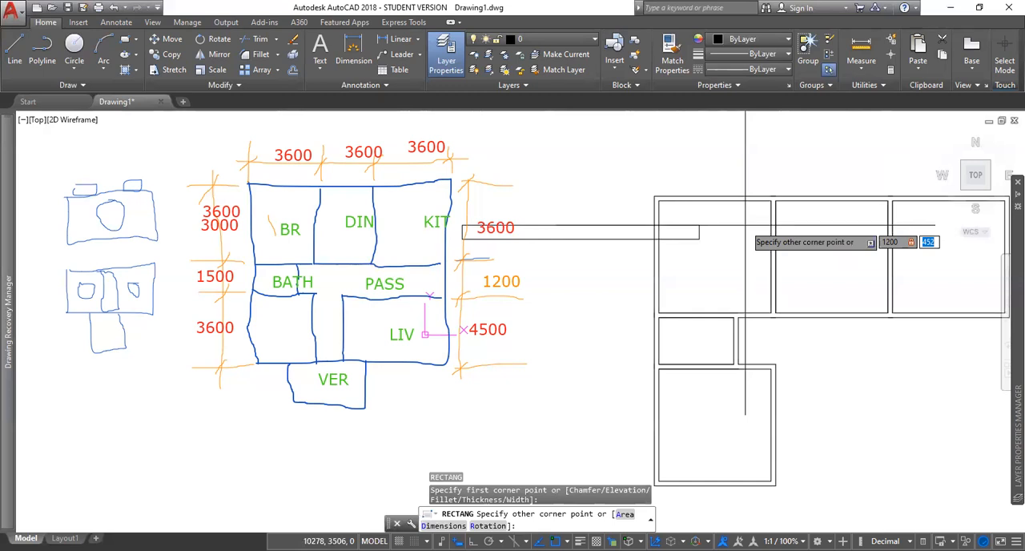
text(150)
key(Return)
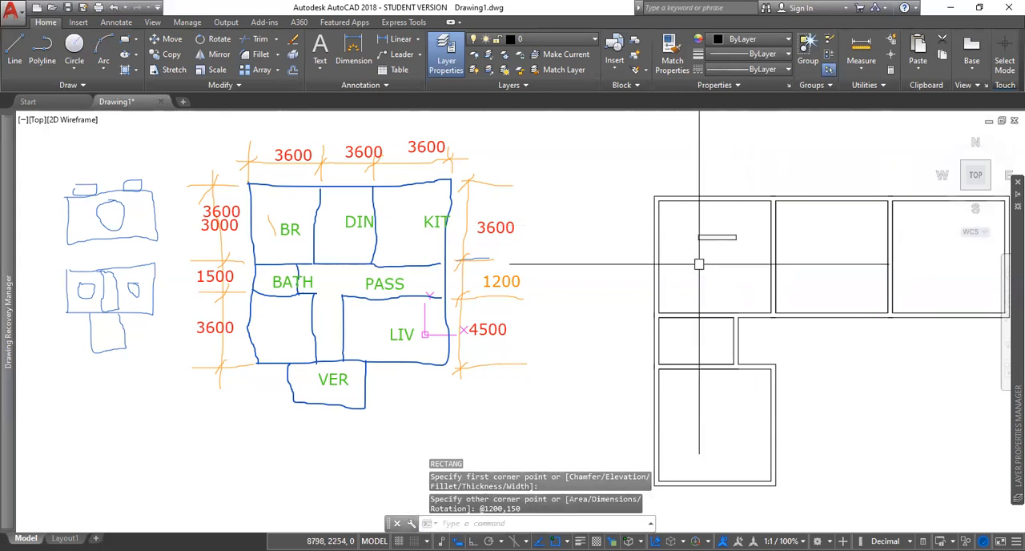
scroll(717, 240, up, 4)
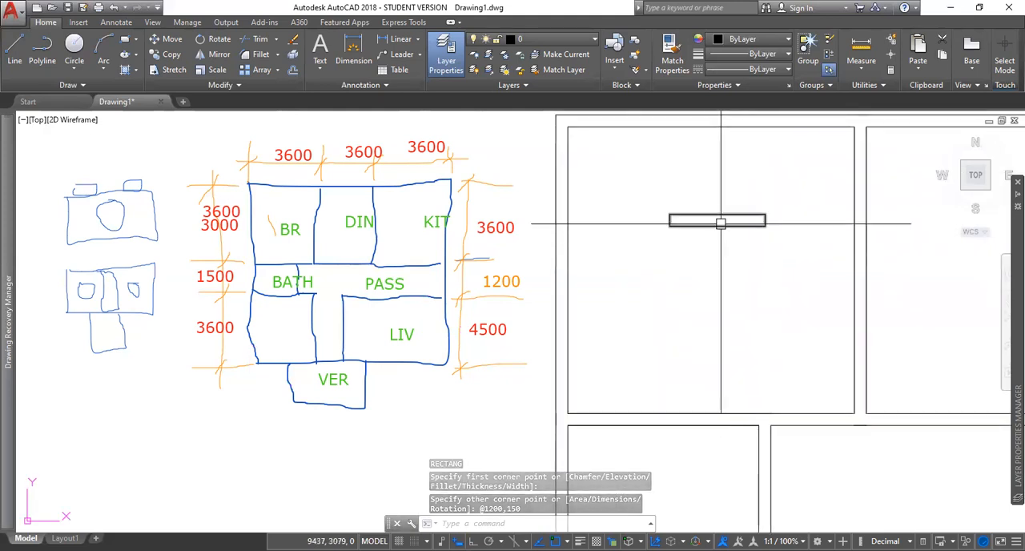
click(720, 222)
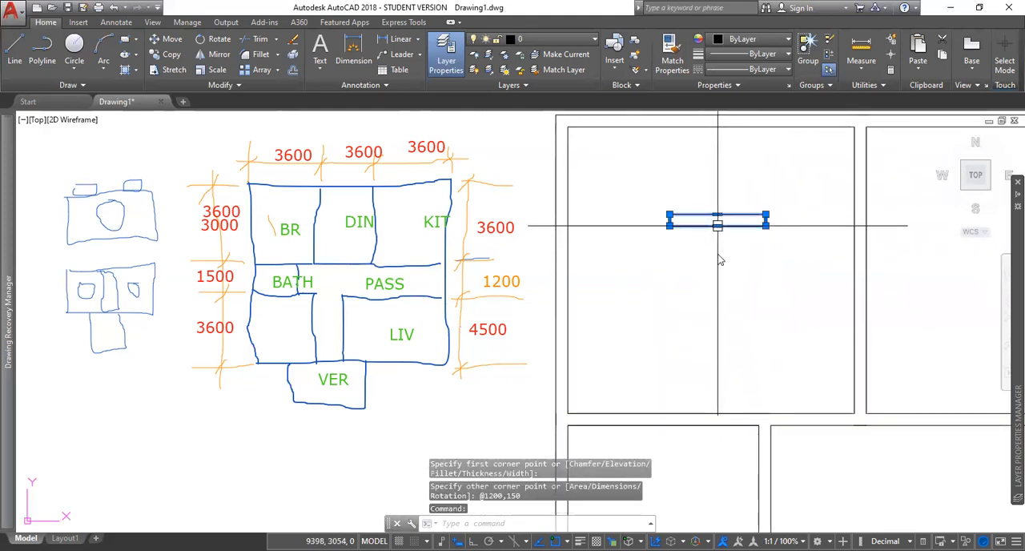
key(Escape)
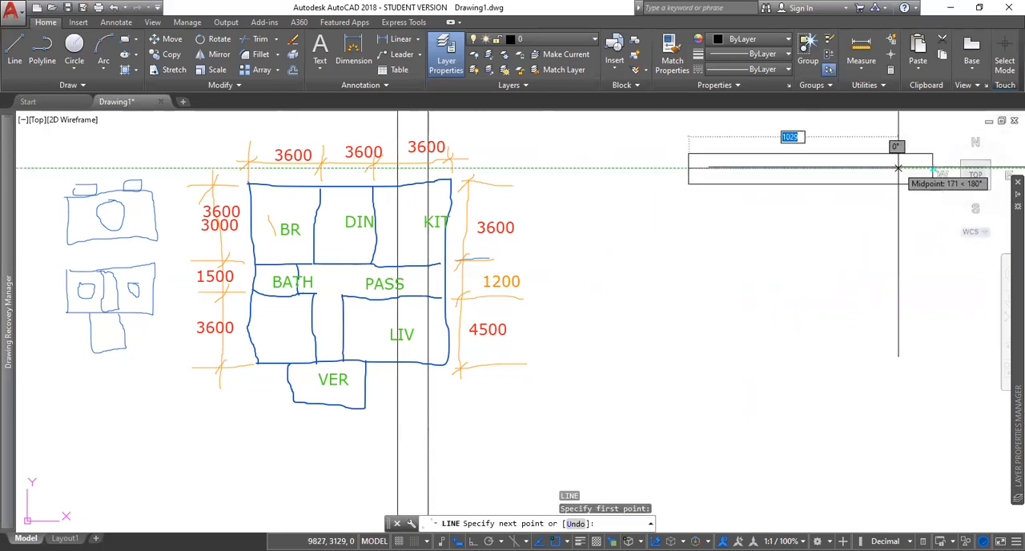
key(Escape)
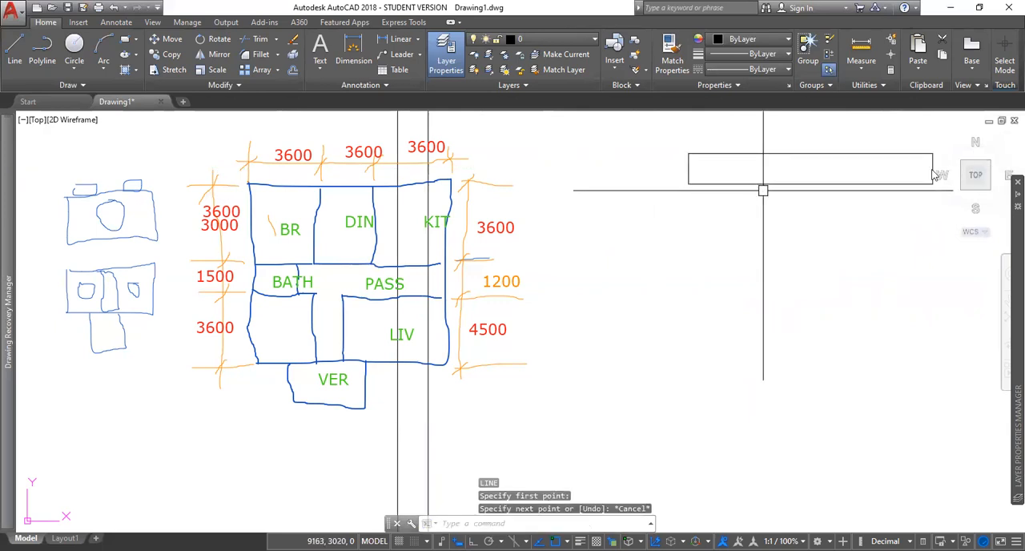
Step: Draw a line between the midpoints of the window rectangle's short sides, splitting it lengthwise
key(Return)
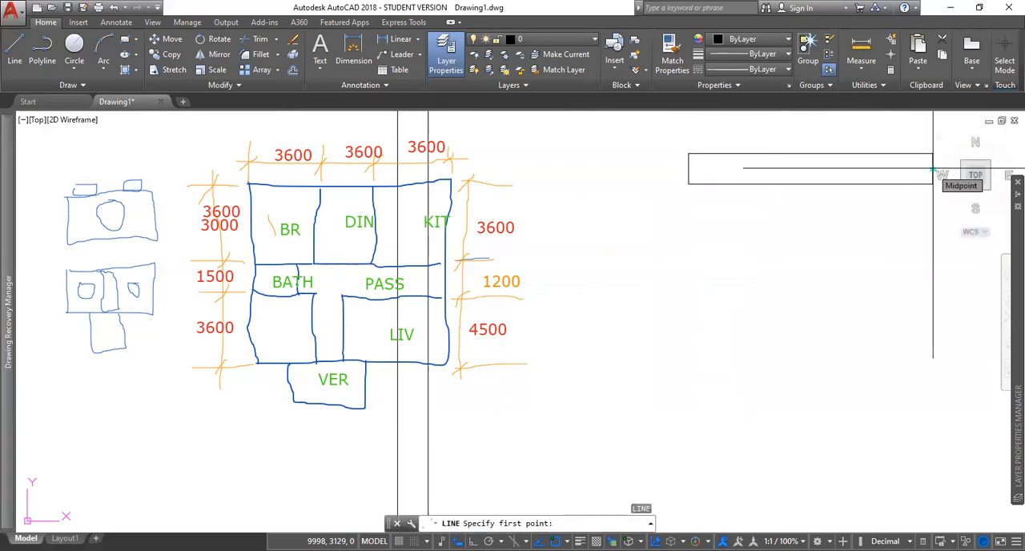
click(933, 169)
key(Escape)
key(Escape)
mouse_move(750, 237)
middle_down()
mouse_move(575, 286)
mouse_move(597, 263)
mouse_move(682, 274)
middle_up()
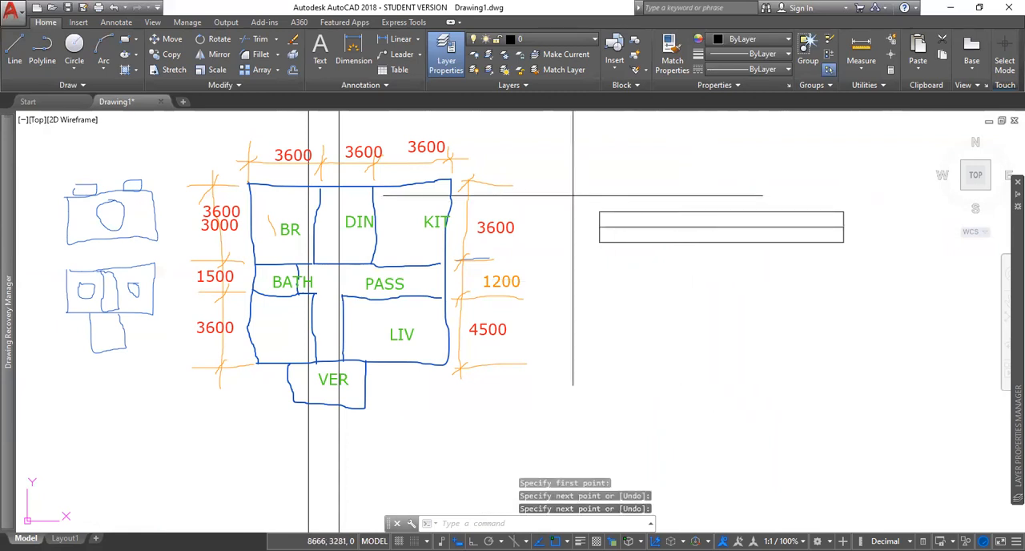
click(573, 196)
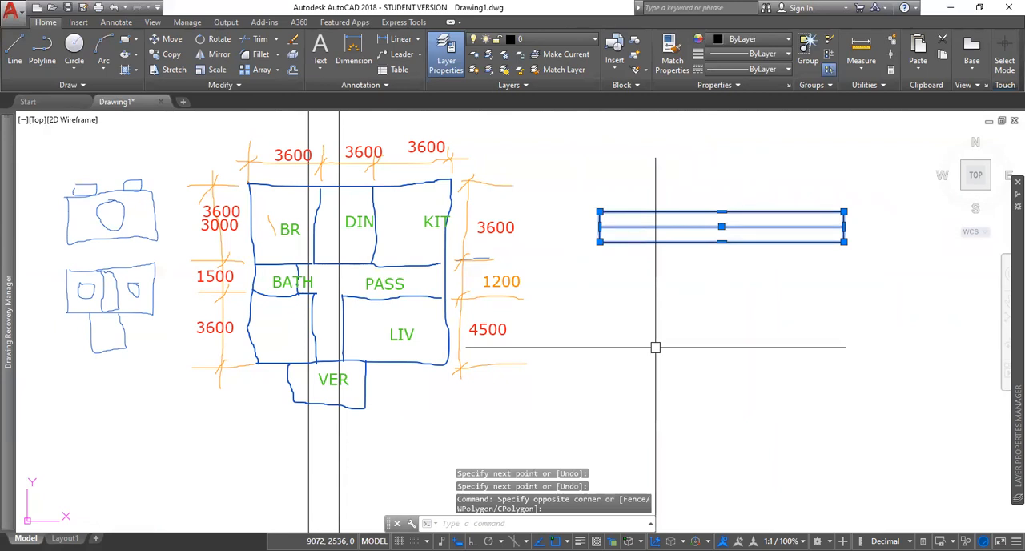
text(m)
key(Return)
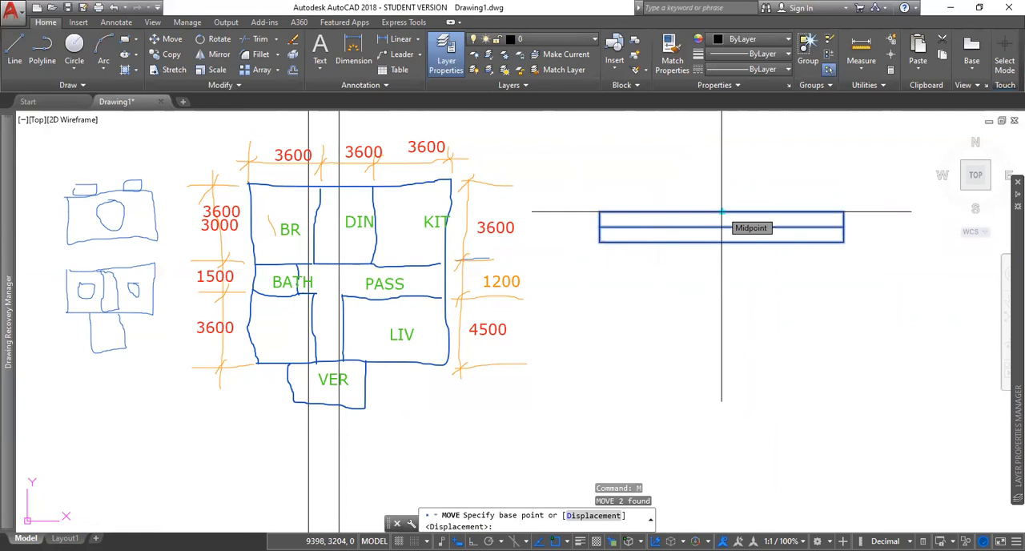
click(722, 212)
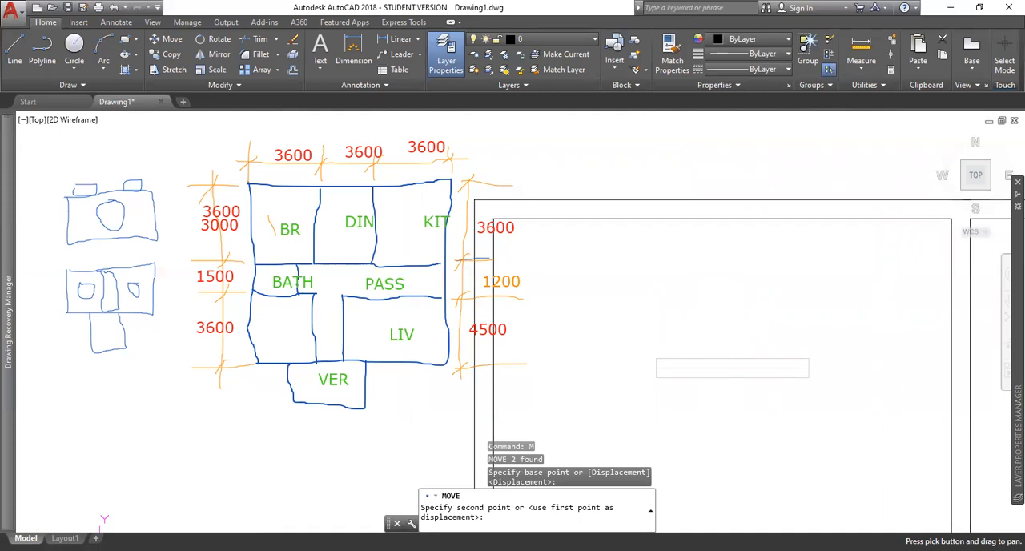
scroll(421, 229, down, 4)
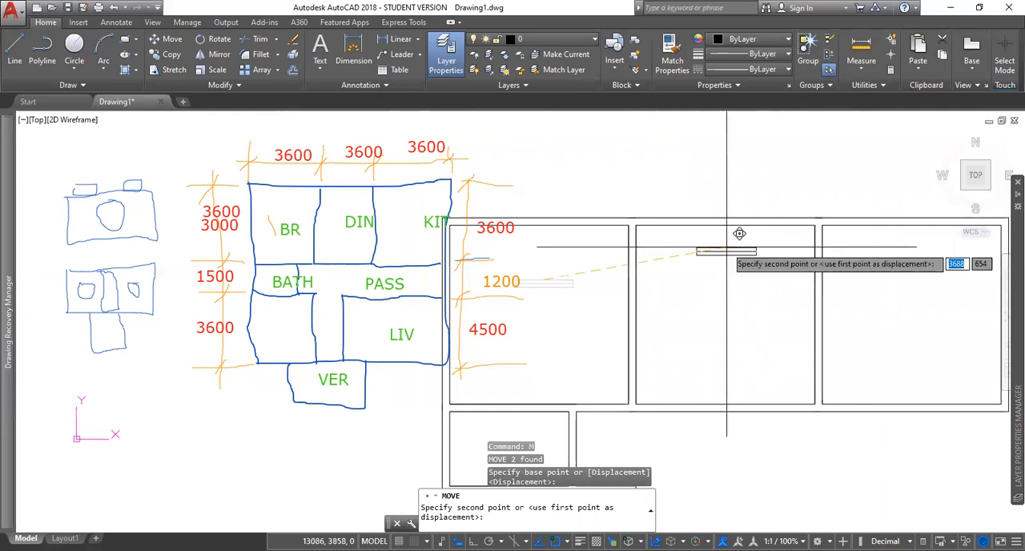
key(Escape)
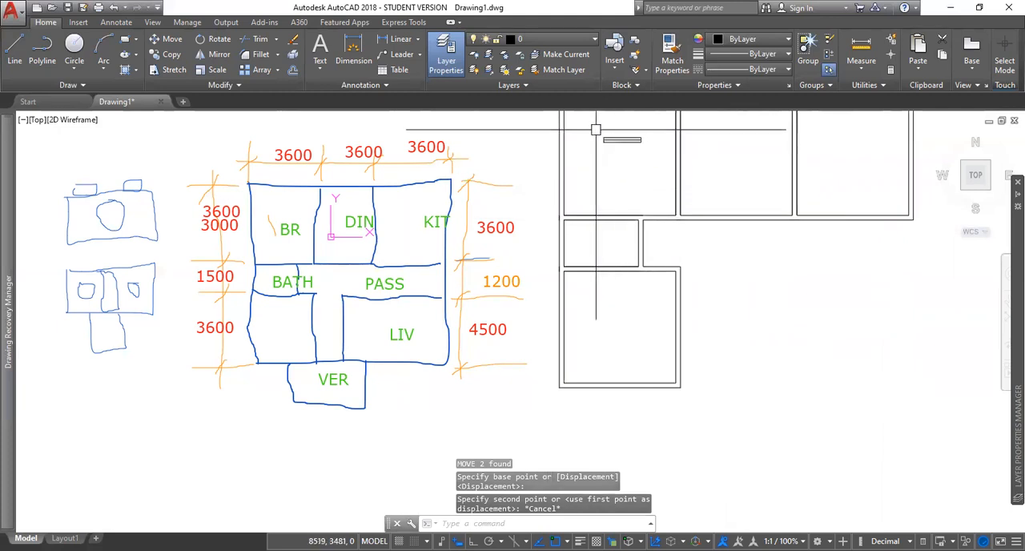
Step: Copy the window rectangle and its centre line by the lower edge's midpoint to the middle of the bedroom, dining room and kitchen top walls
scroll(598, 131, up, 2)
middle_drag(624, 161, 629, 278)
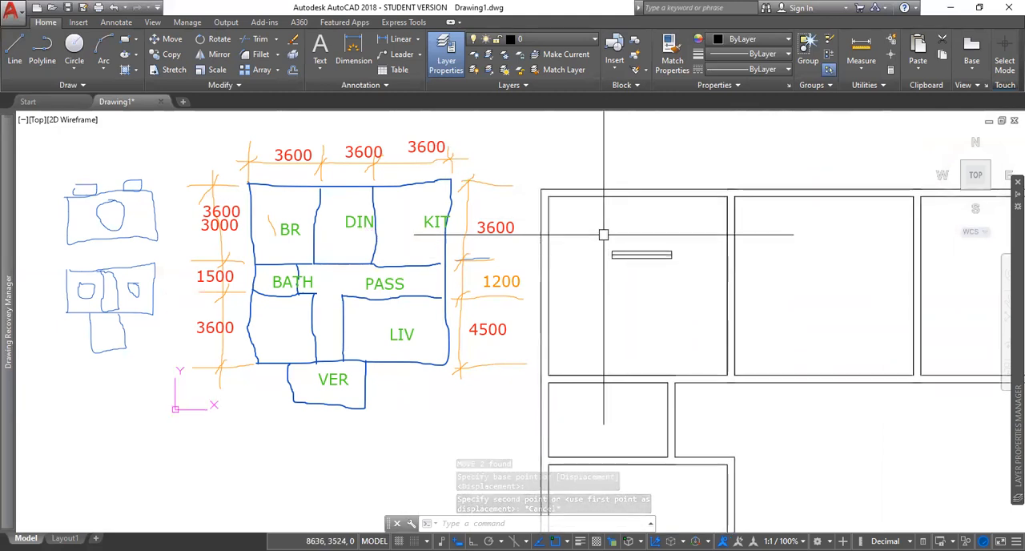
click(601, 233)
click(685, 277)
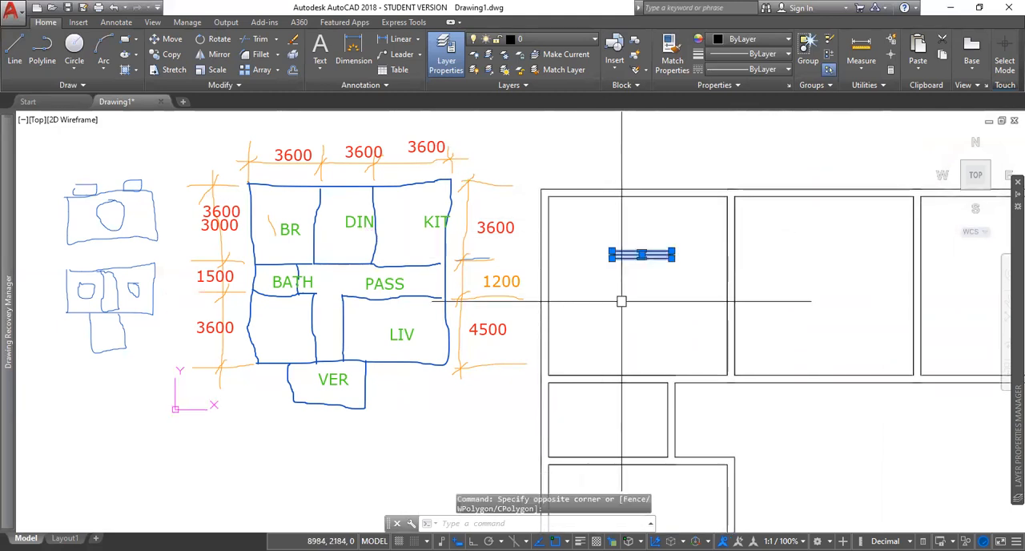
text(CO)
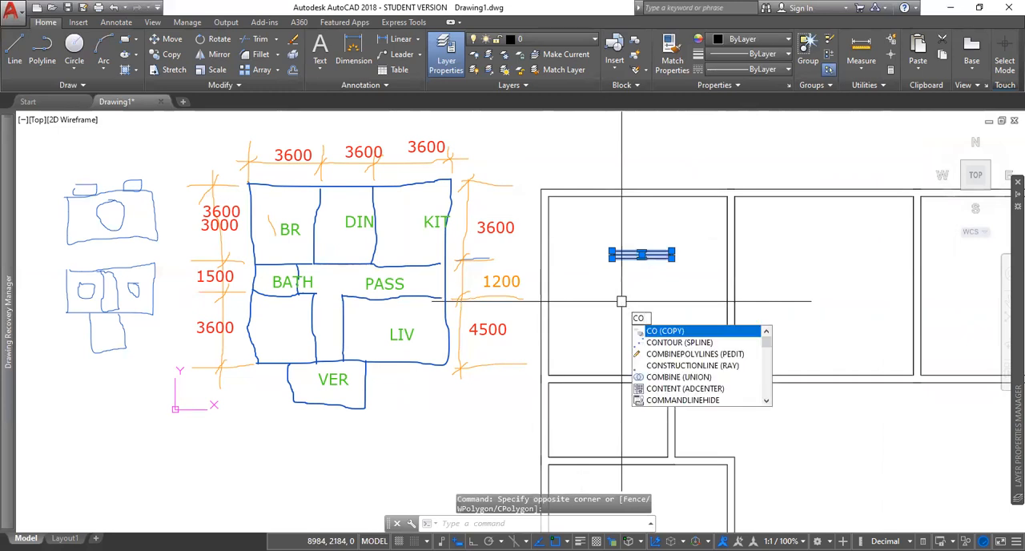
key(Return)
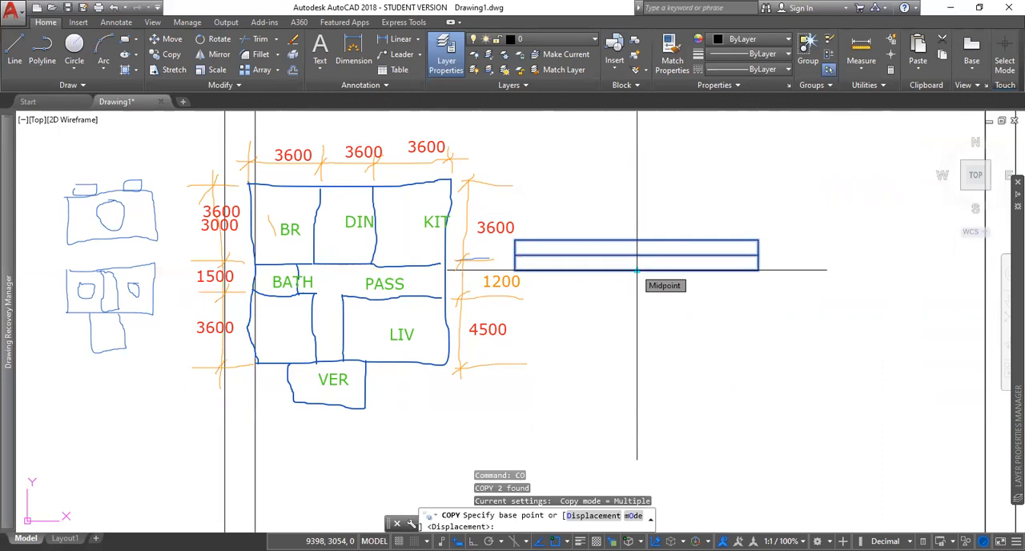
click(637, 270)
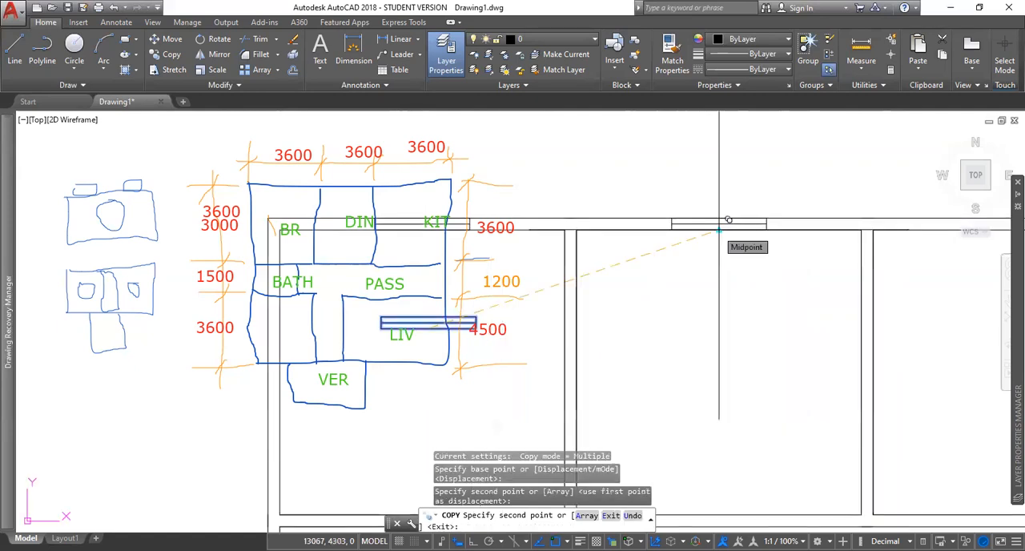
middle_drag(728, 219, 377, 218)
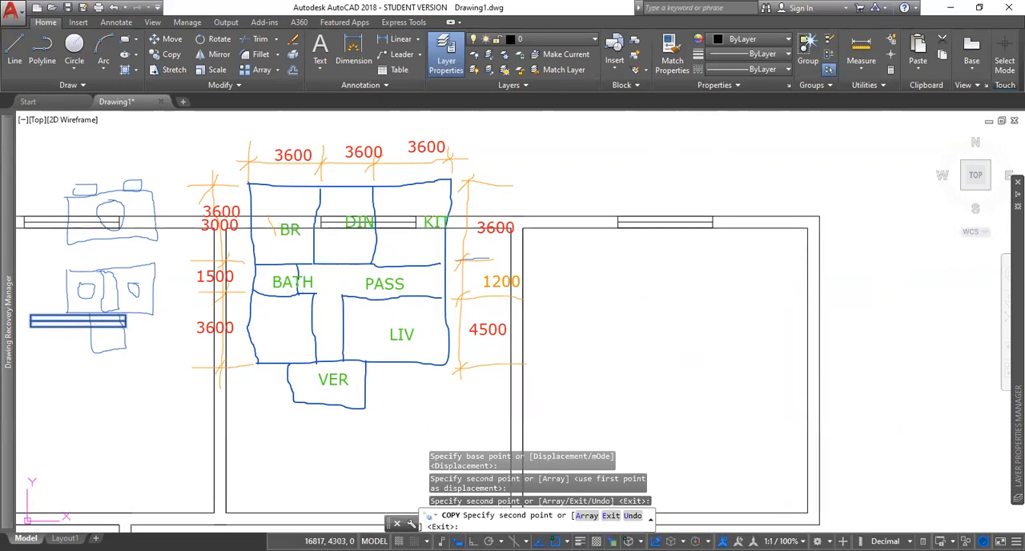
click(665, 217)
scroll(687, 401, down, 3)
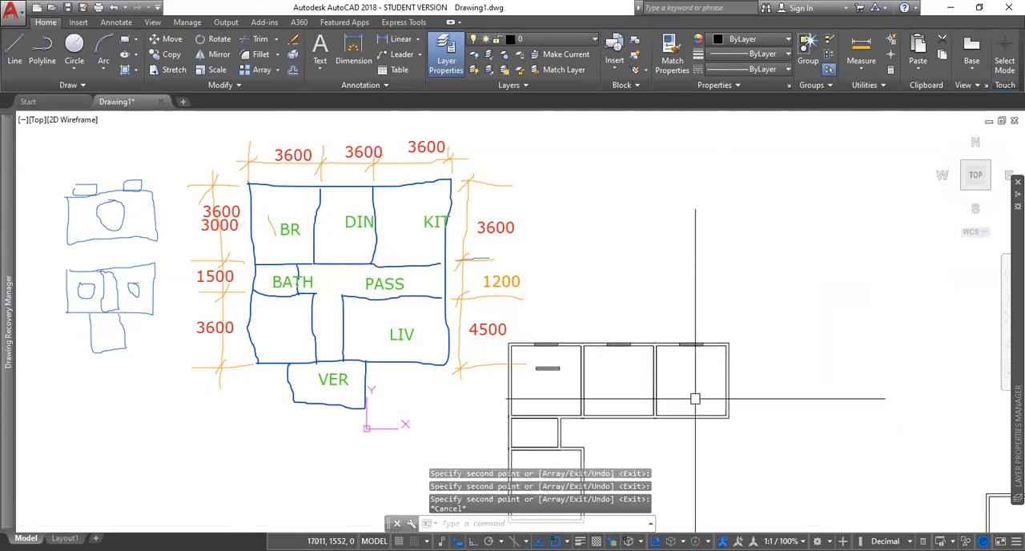
key(Escape)
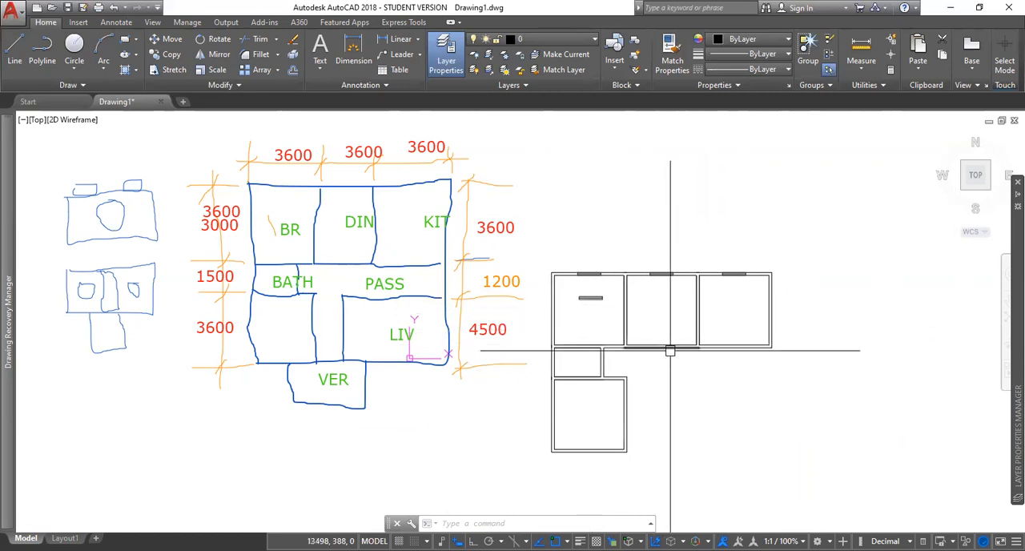
Step: Draw a 150 by 150 square in the open area below the dining room
scroll(671, 347, up, 4)
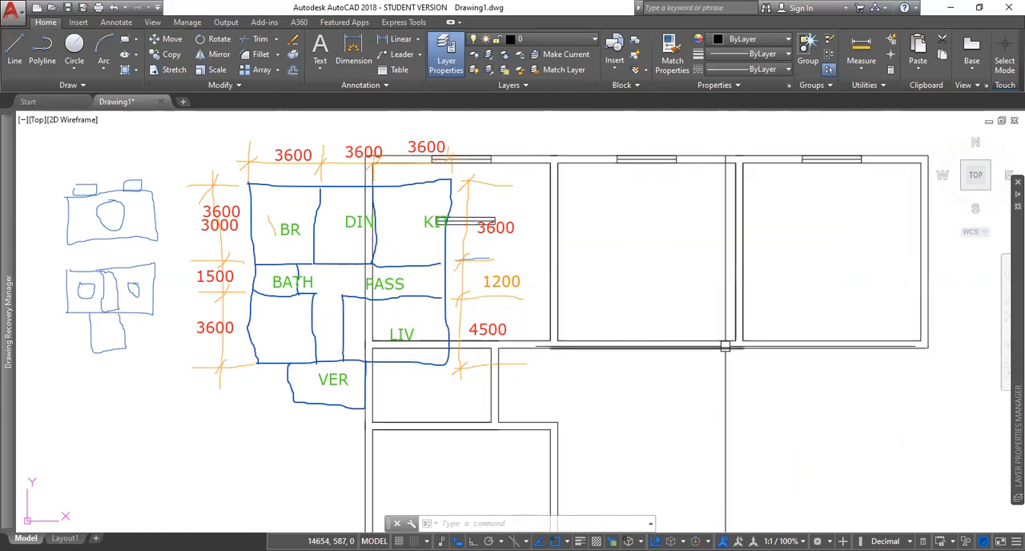
scroll(689, 320, up, 2)
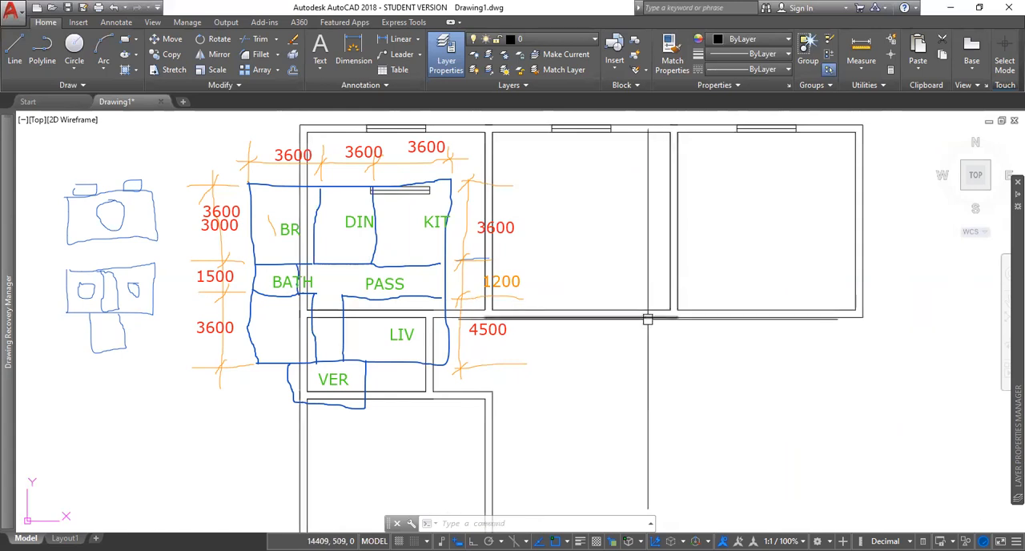
scroll(647, 319, up, 2)
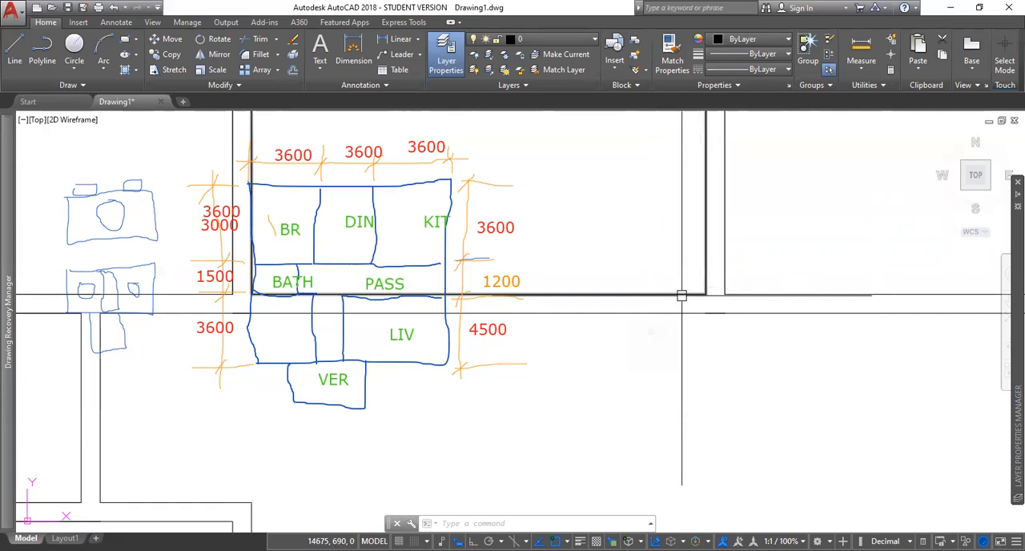
scroll(653, 313, down, 2)
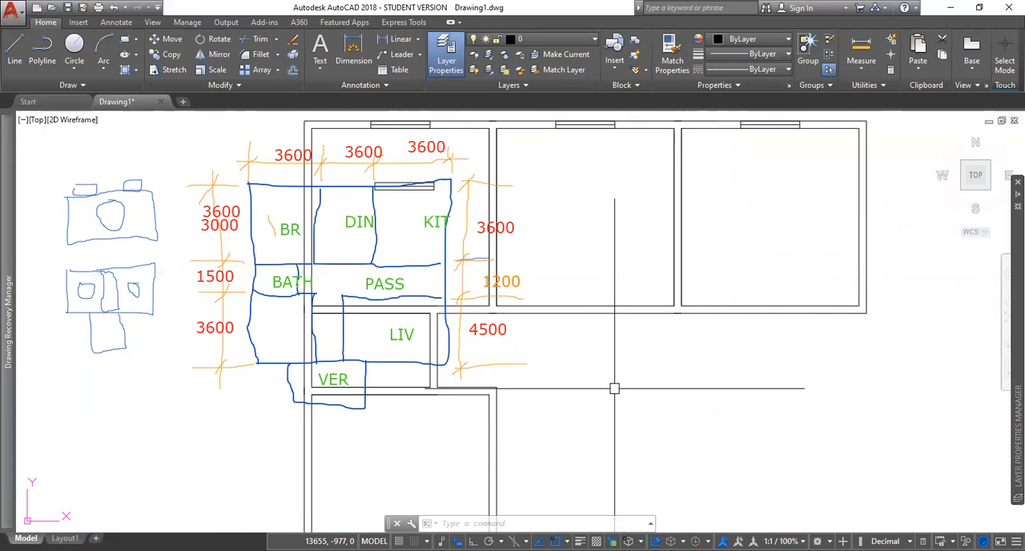
text(rec)
key(Return)
click(630, 410)
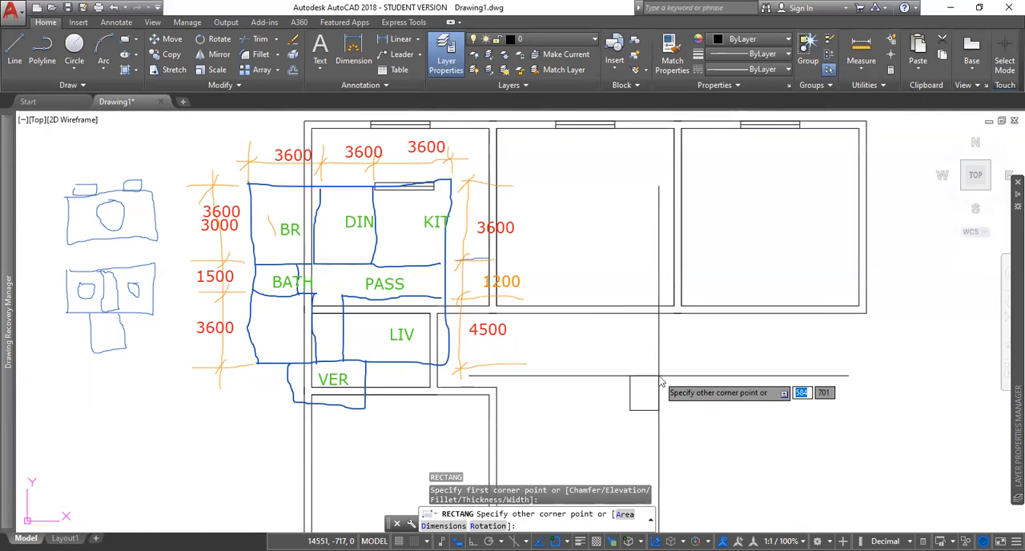
text(150)
key(Tab)
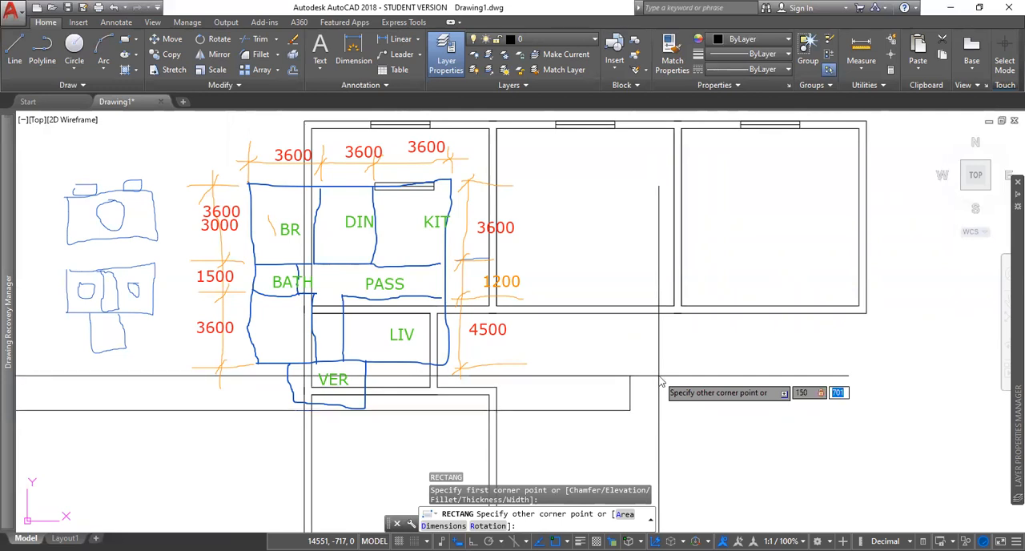
text(150)
key(Return)
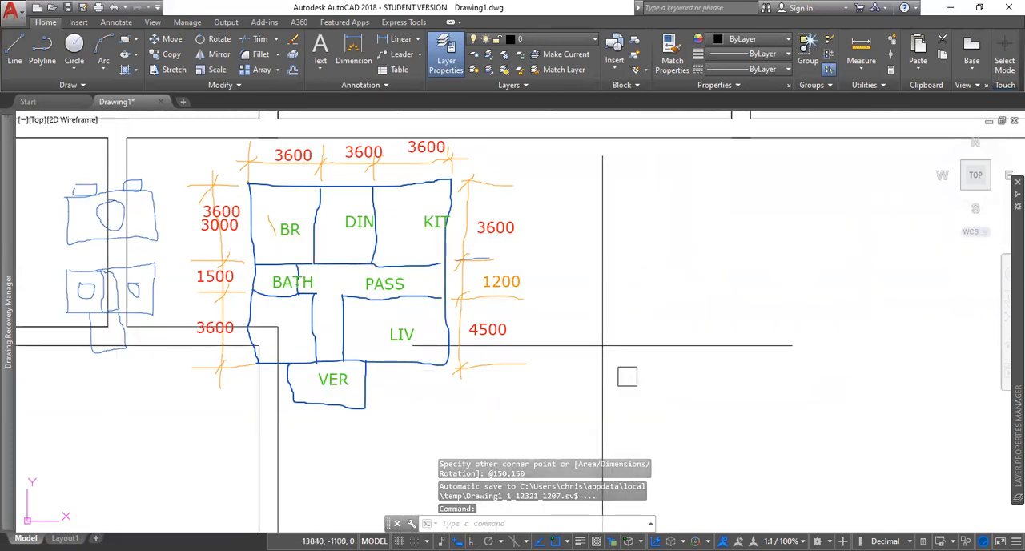
Step: Copy the 150 square by its upper-right corner to the partition wall junctions of the bedroom, dining room, kitchen and bathroom
click(603, 345)
click(660, 405)
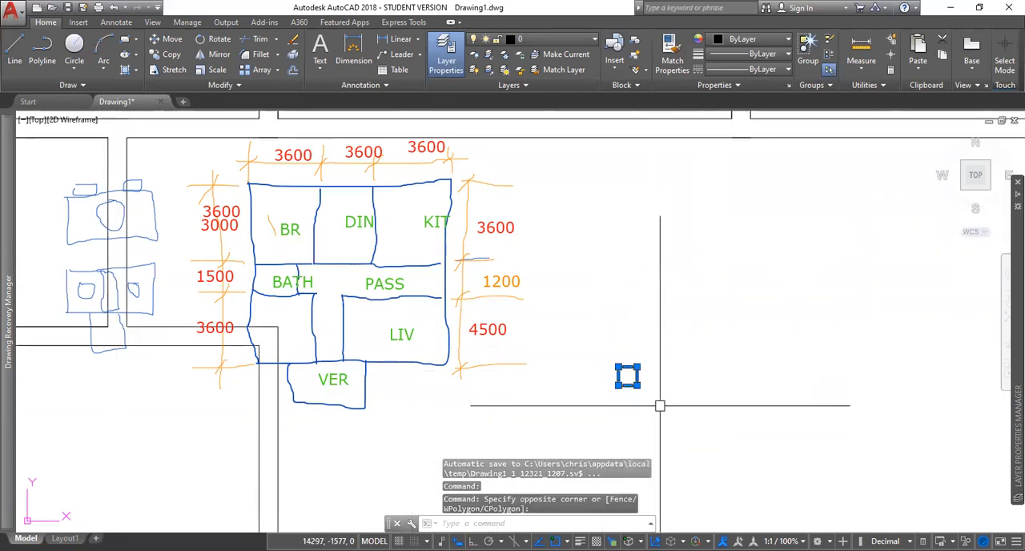
text(co)
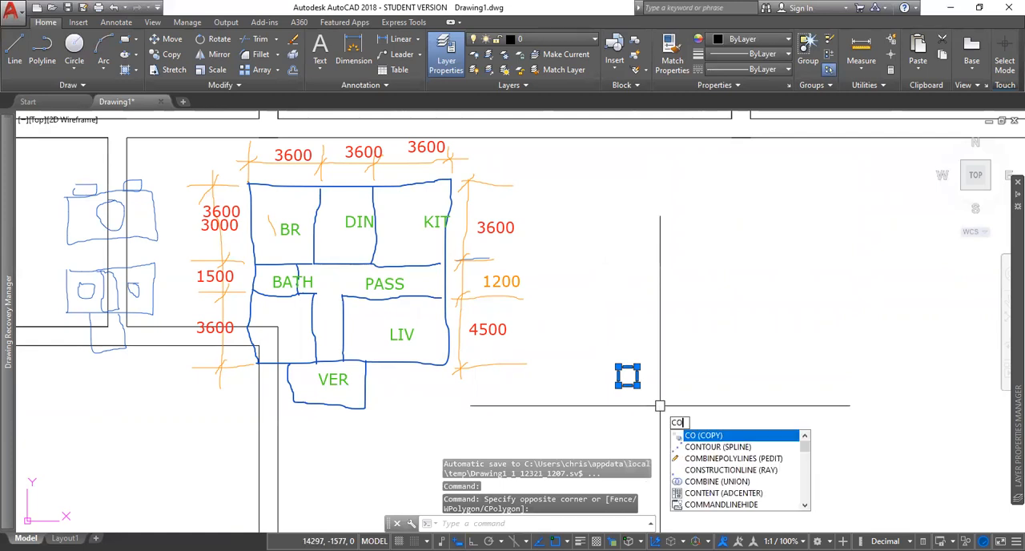
key(Return)
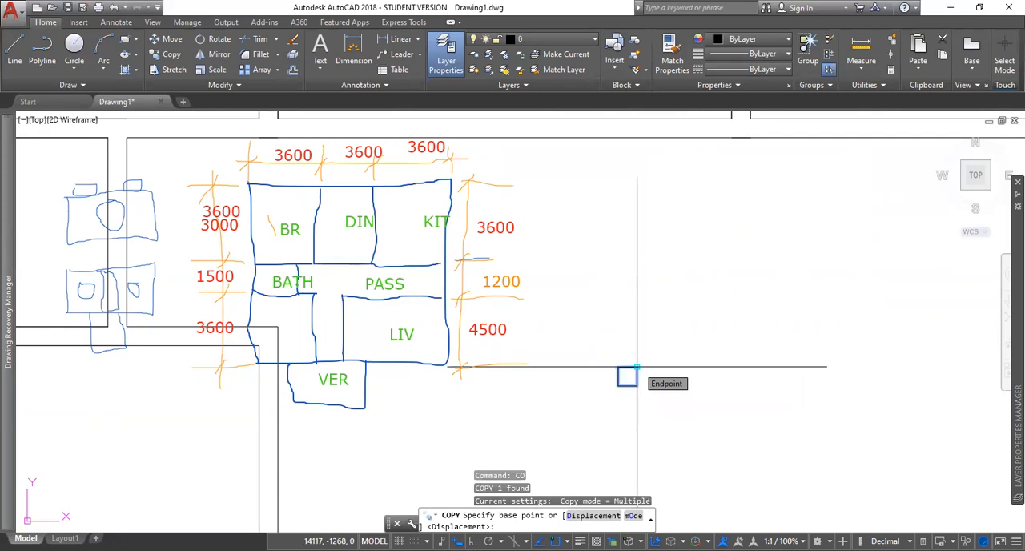
click(636, 367)
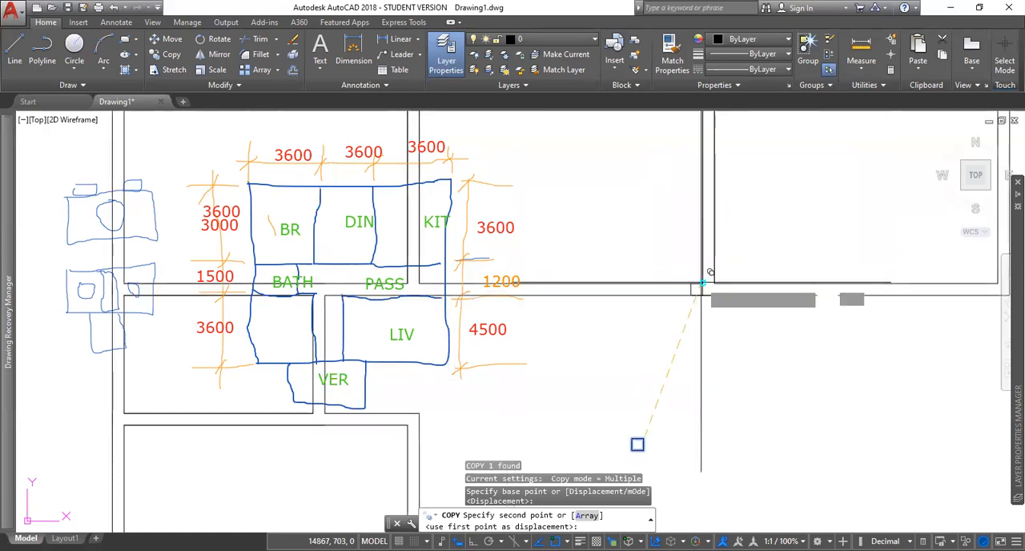
click(703, 283)
scroll(702, 283, down, 4)
middle_drag(785, 210, 794, 267)
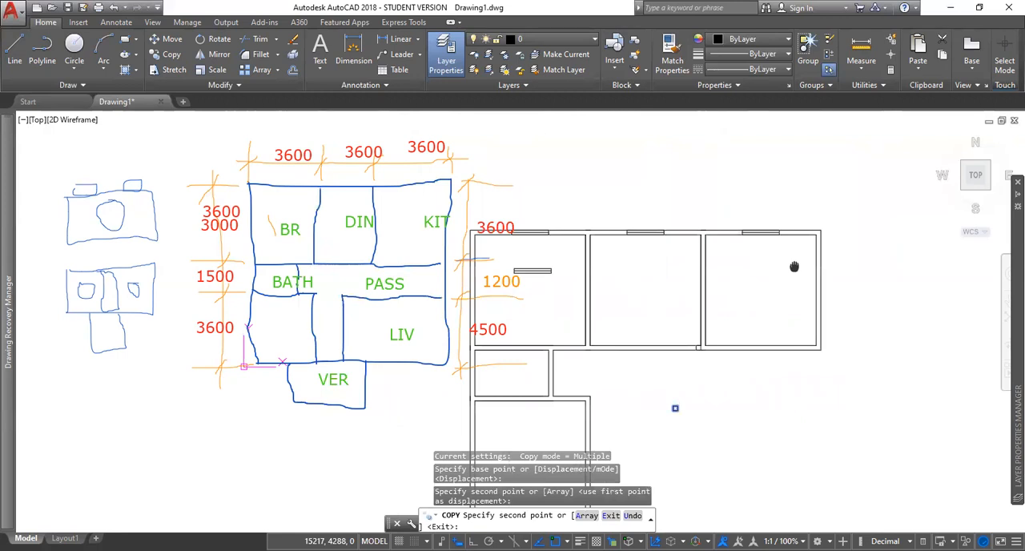
scroll(548, 245, up, 4)
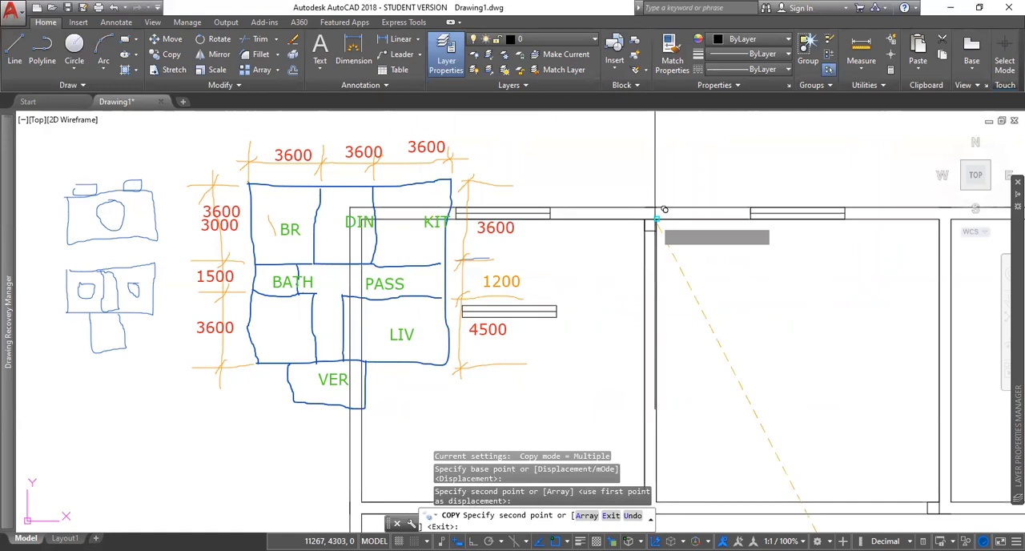
click(655, 214)
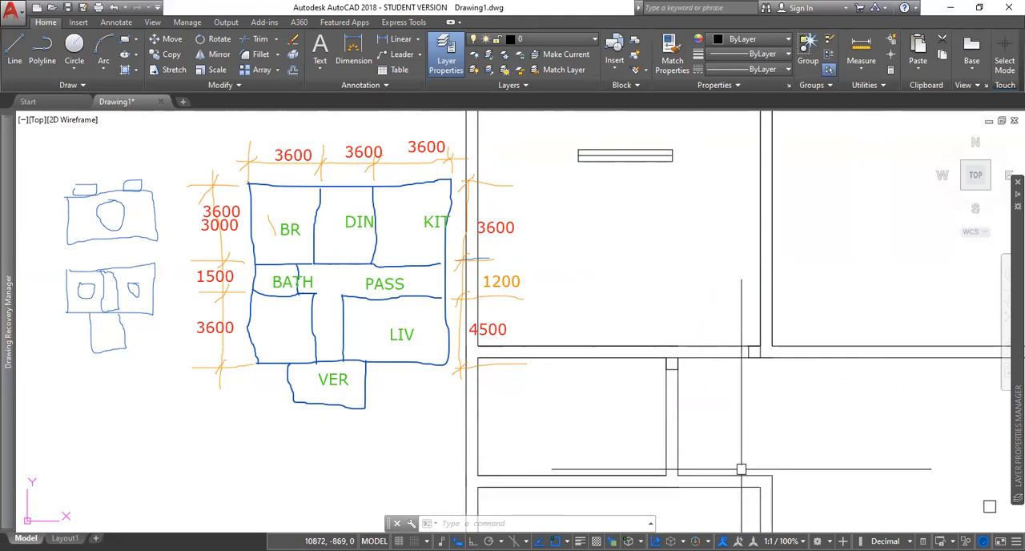
text(TEC)
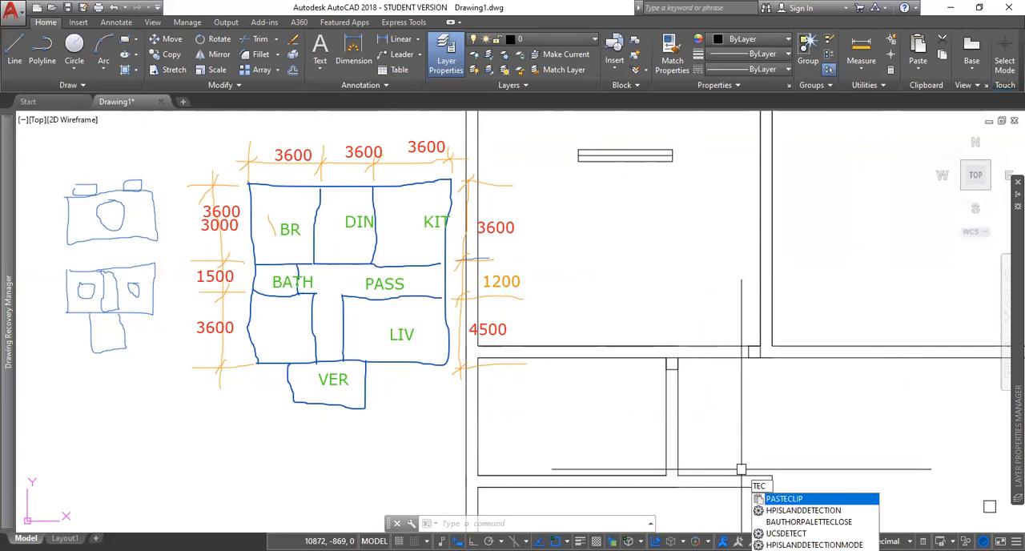
key(Return)
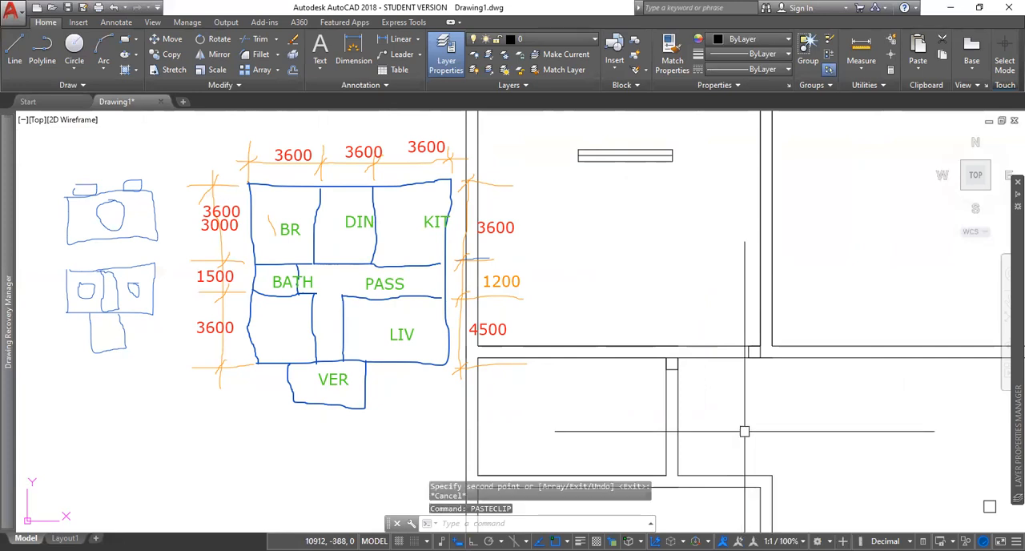
key(Escape)
key(Escape)
key(Escape)
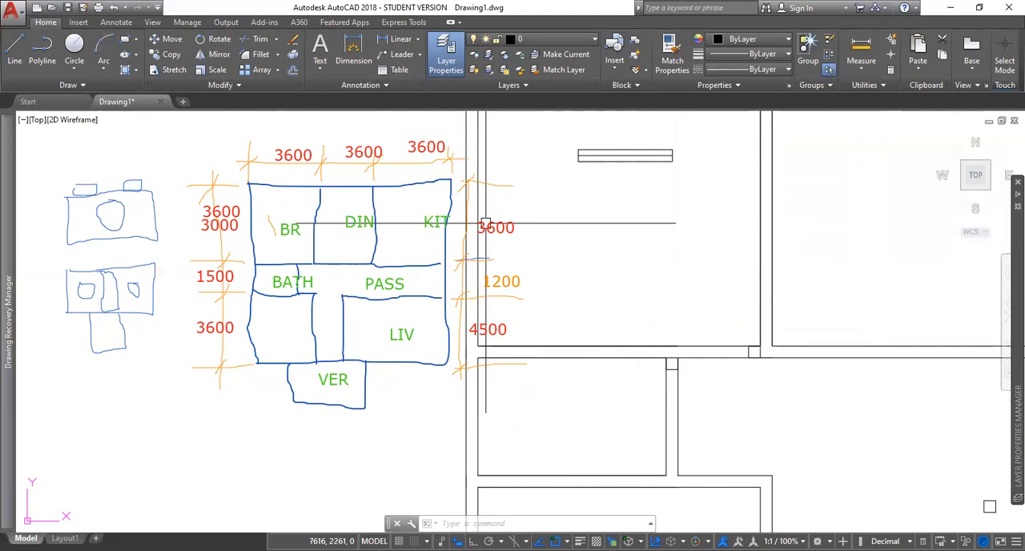
Step: Turn on Ortho mode while drawing a short trial line at the bathroom's upper-right wall junction, and delete that line
text(l)
key(Return)
click(686, 329)
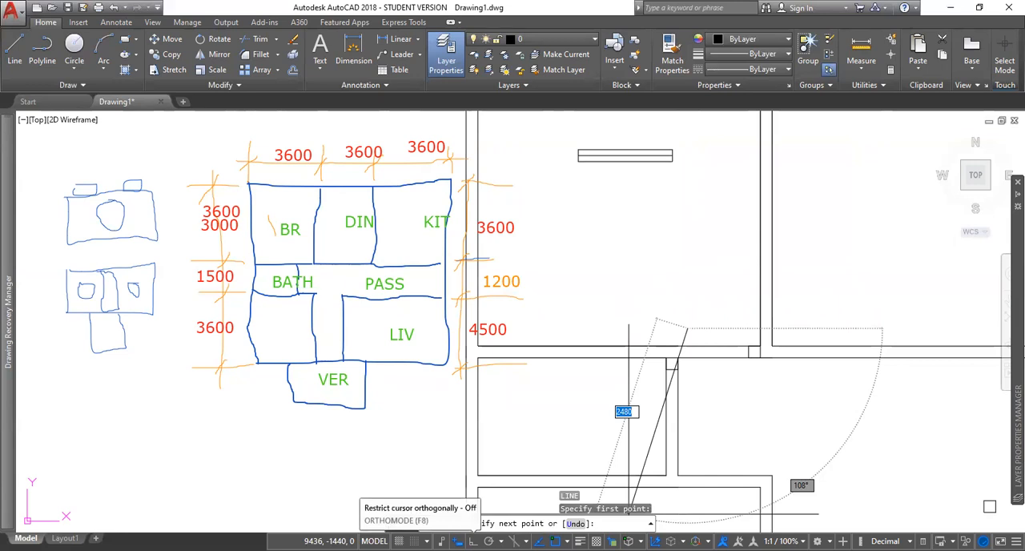
click(473, 541)
click(666, 357)
key(Escape)
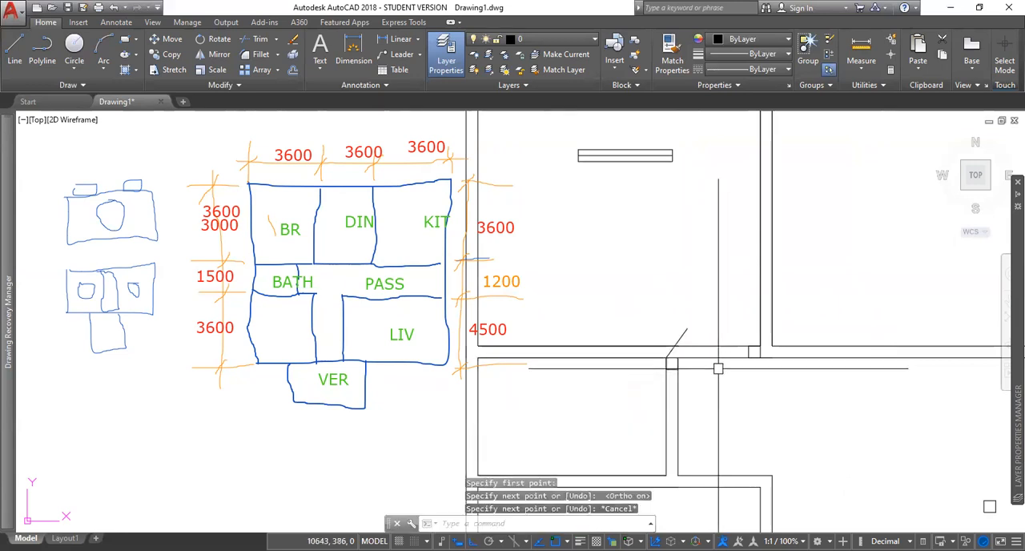
click(681, 333)
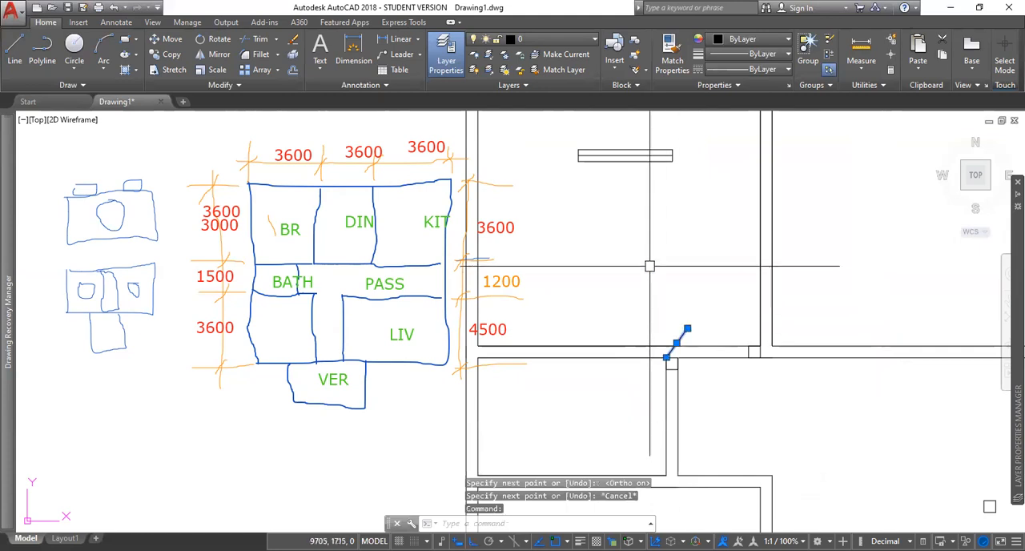
key(Delete)
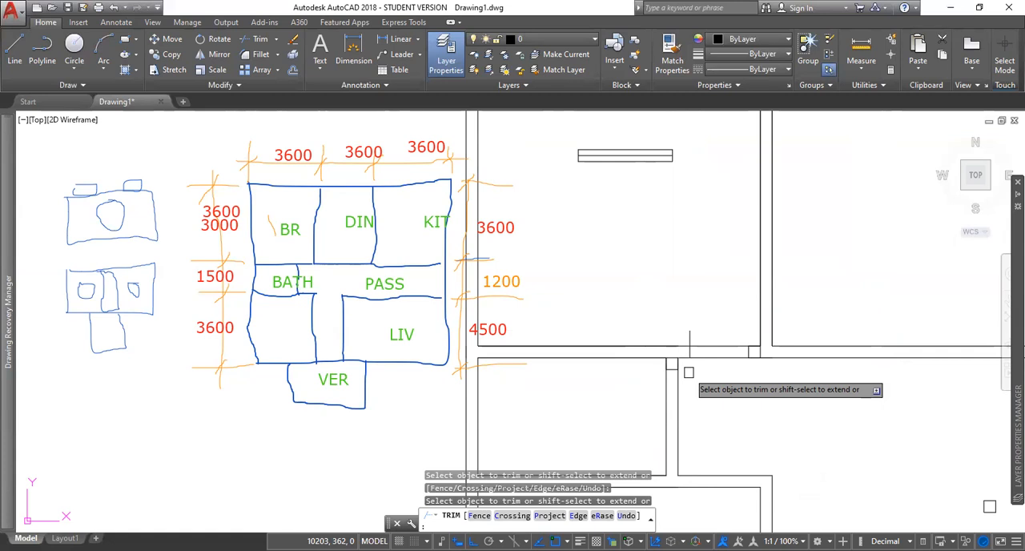
Step: Trim the bedroom's lower wall lines between the door jambs to open a doorway, ending the Trim command
click(690, 337)
click(724, 334)
click(708, 373)
scroll(722, 403, down, 2)
middle_drag(722, 402, 671, 325)
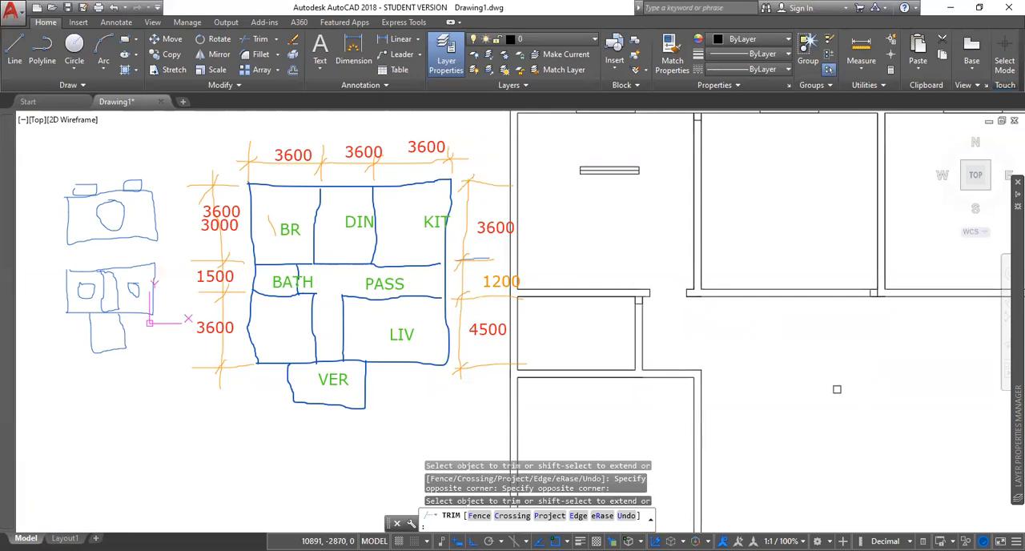
key(Escape)
Step: Trim the bathroom's right wall between the 150 square and the jamb line for a doorway, and clear the wall line at the junction above
scroll(647, 353, up, 4)
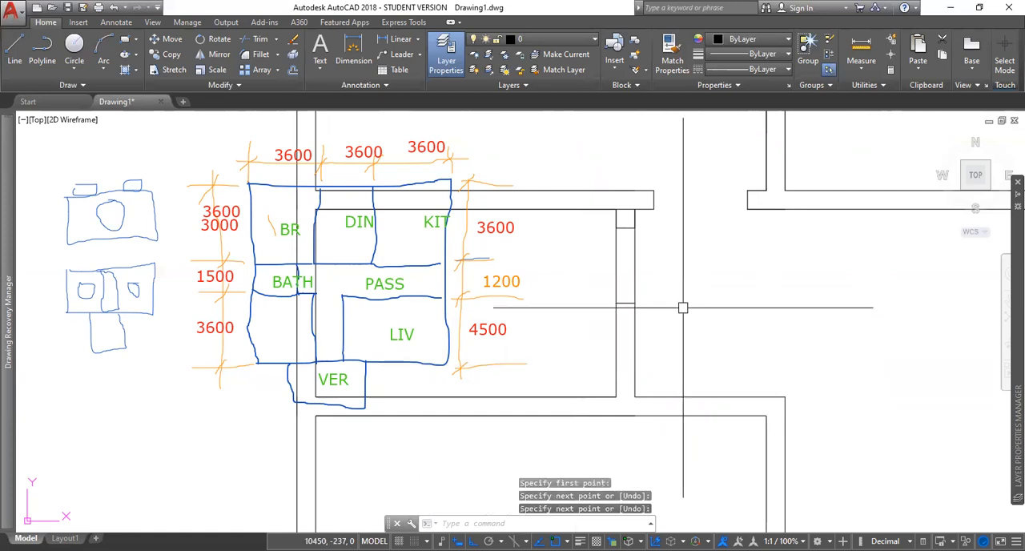
click(662, 267)
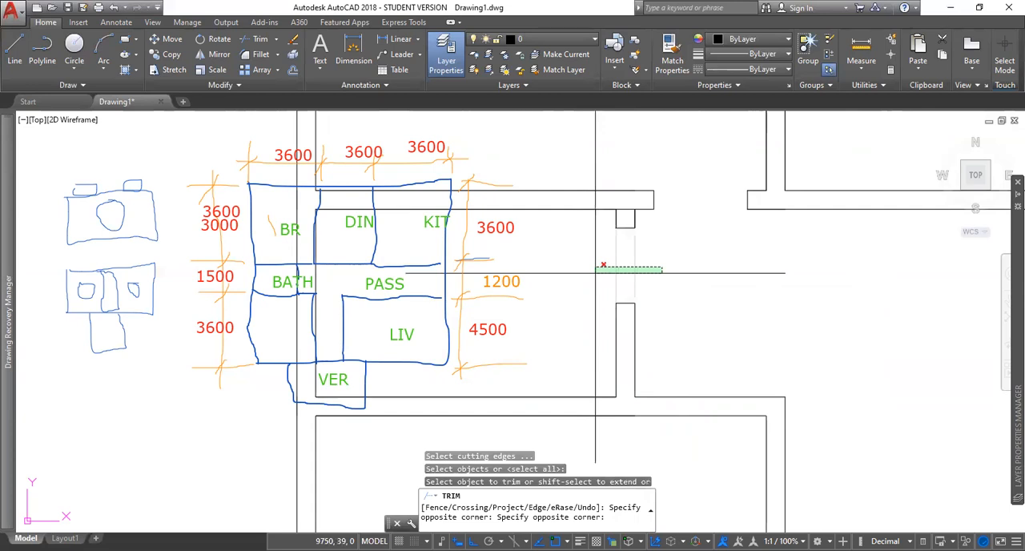
click(603, 265)
click(627, 197)
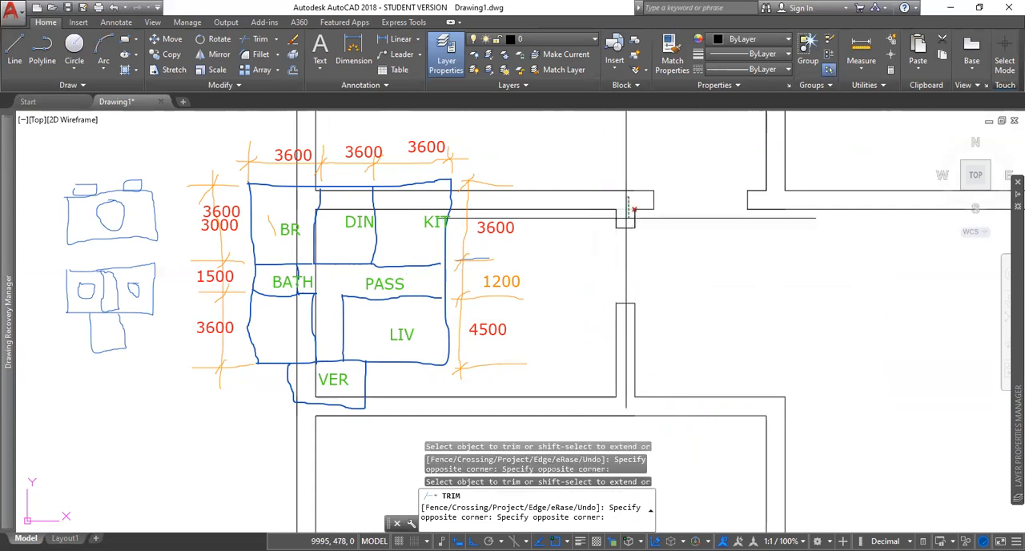
click(626, 218)
key(Escape)
scroll(621, 288, down, 4)
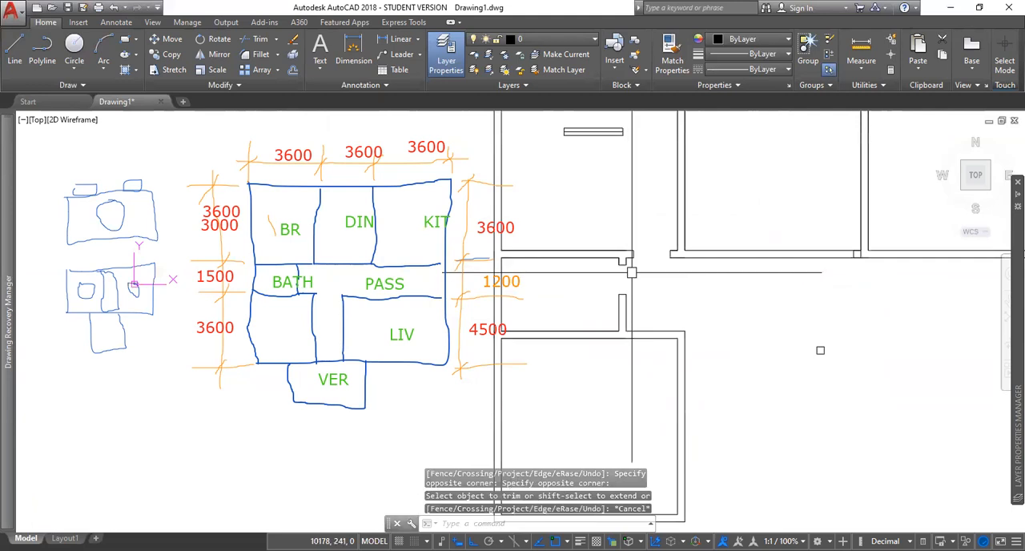
scroll(612, 272, up, 3)
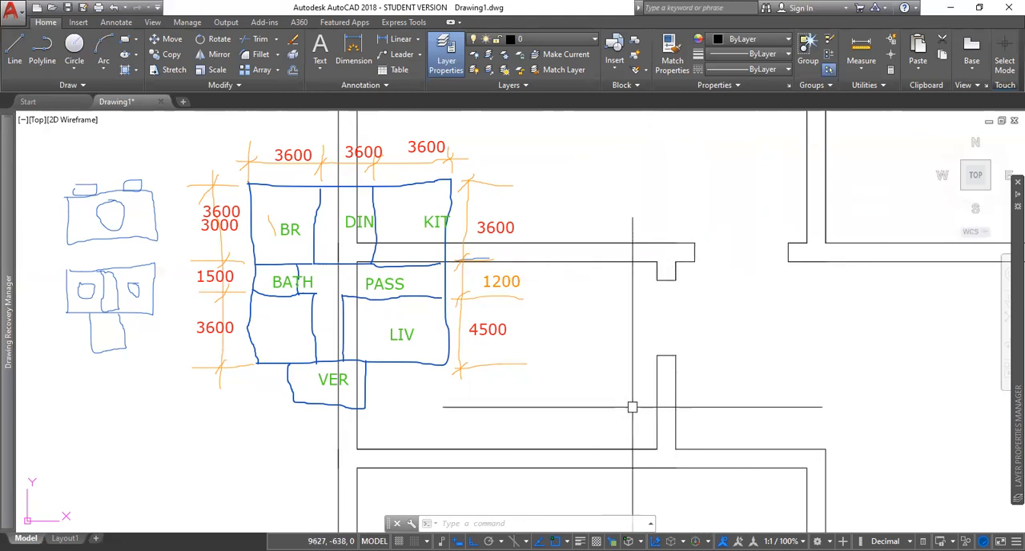
scroll(746, 354, down, 4)
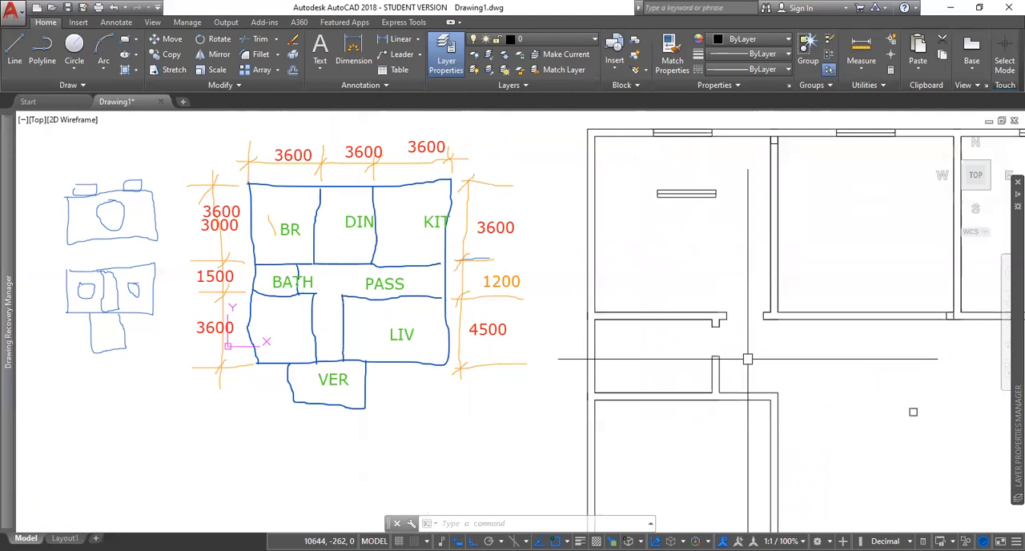
middle_drag(815, 376, 681, 351)
scroll(682, 351, down, 2)
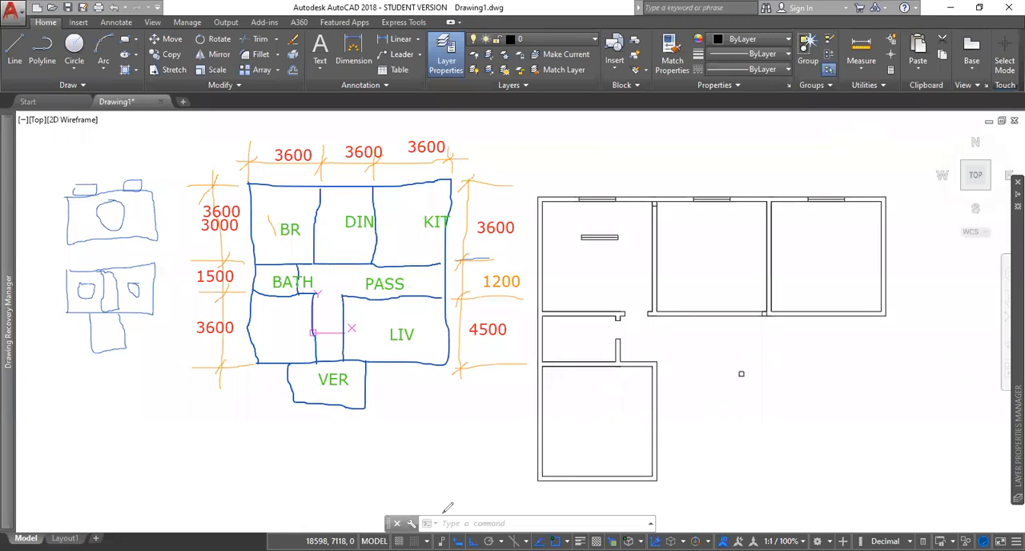
drag(463, 538, 491, 483)
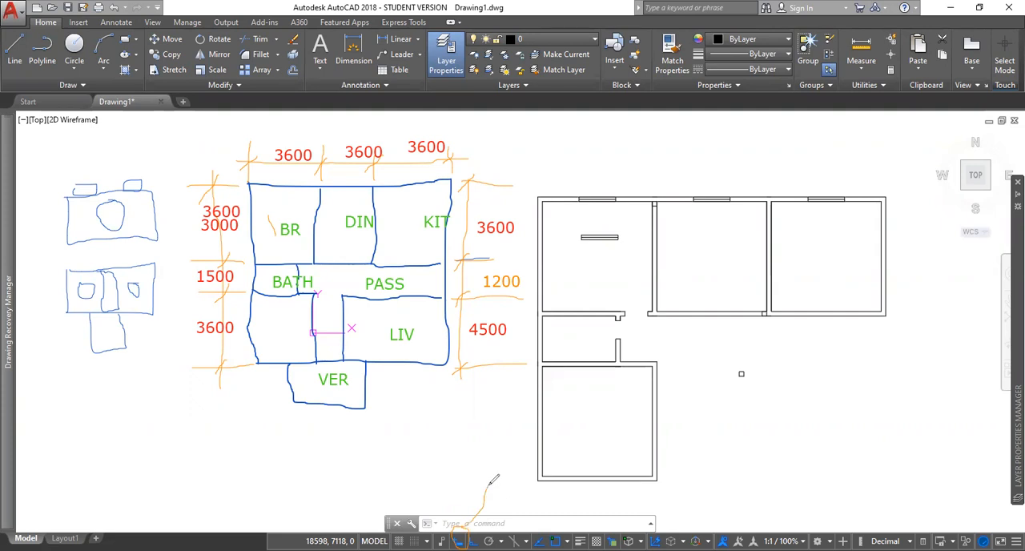